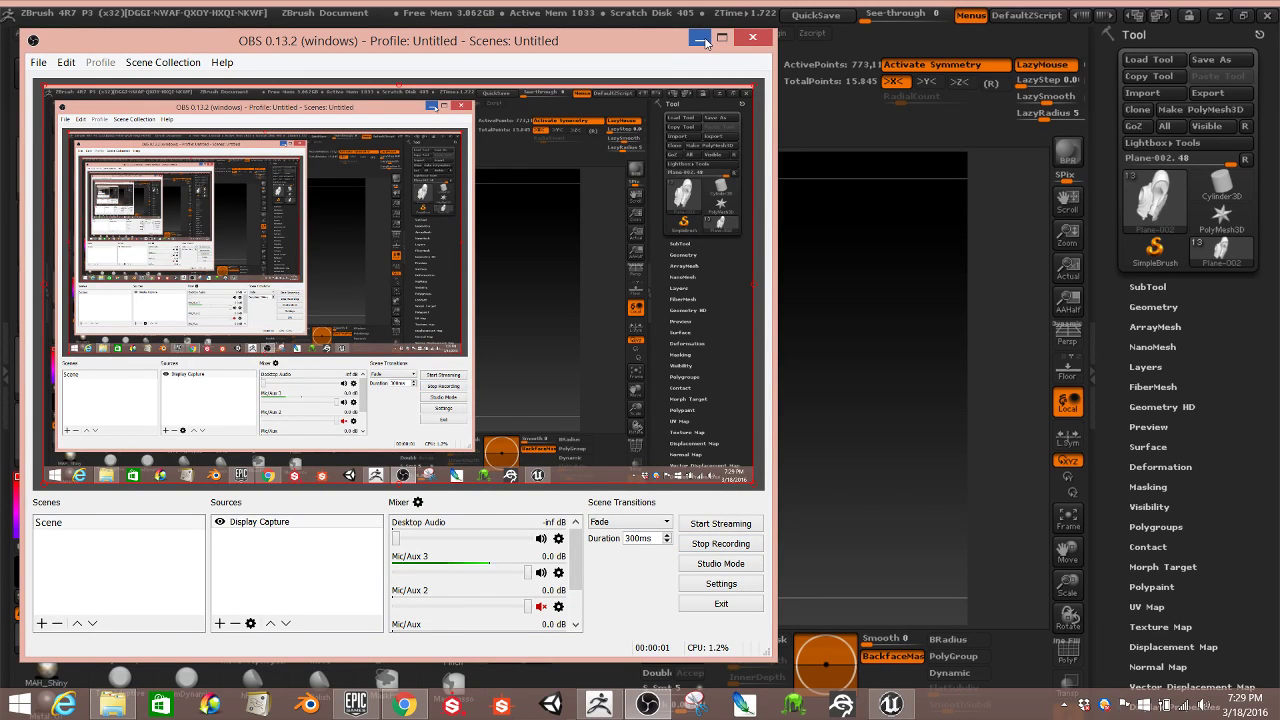
Switch to ZBrush and examine the hooded character's clothing wrinkles from the front, sides and back
click(701, 40)
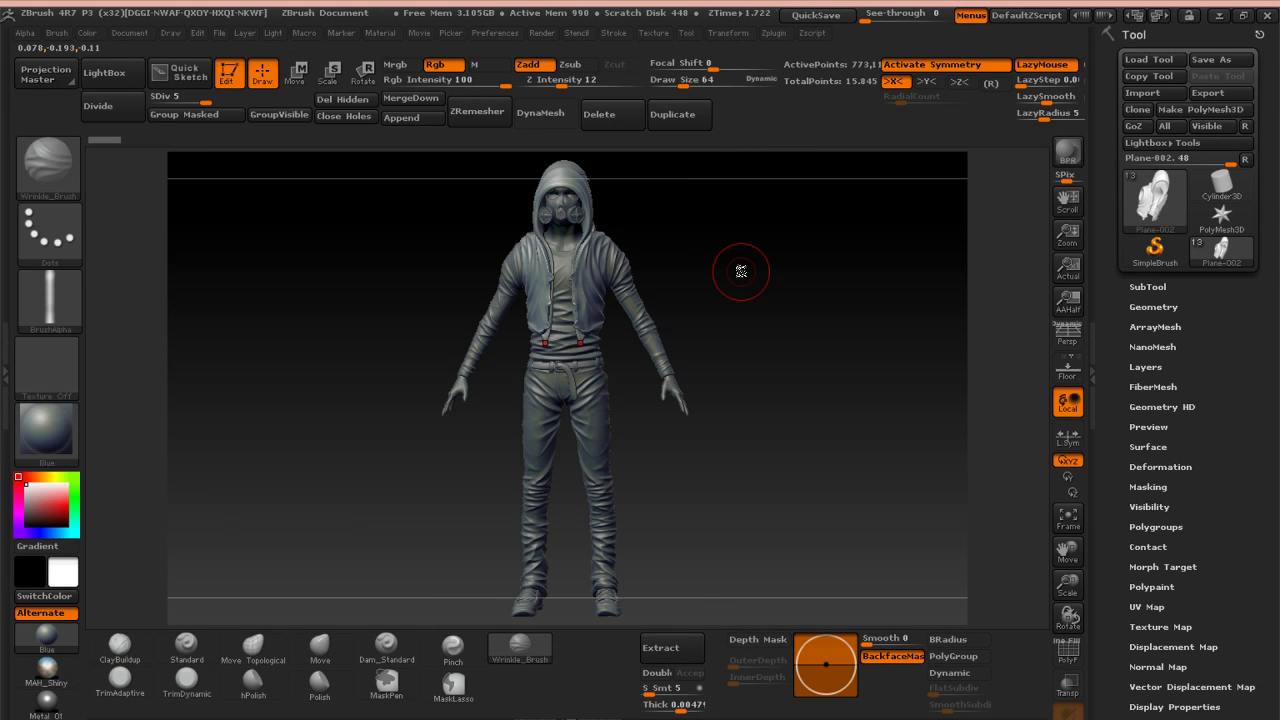
mouse_move(747, 270)
mouse_down()
mouse_move(734, 269)
mouse_move(754, 267)
mouse_up()
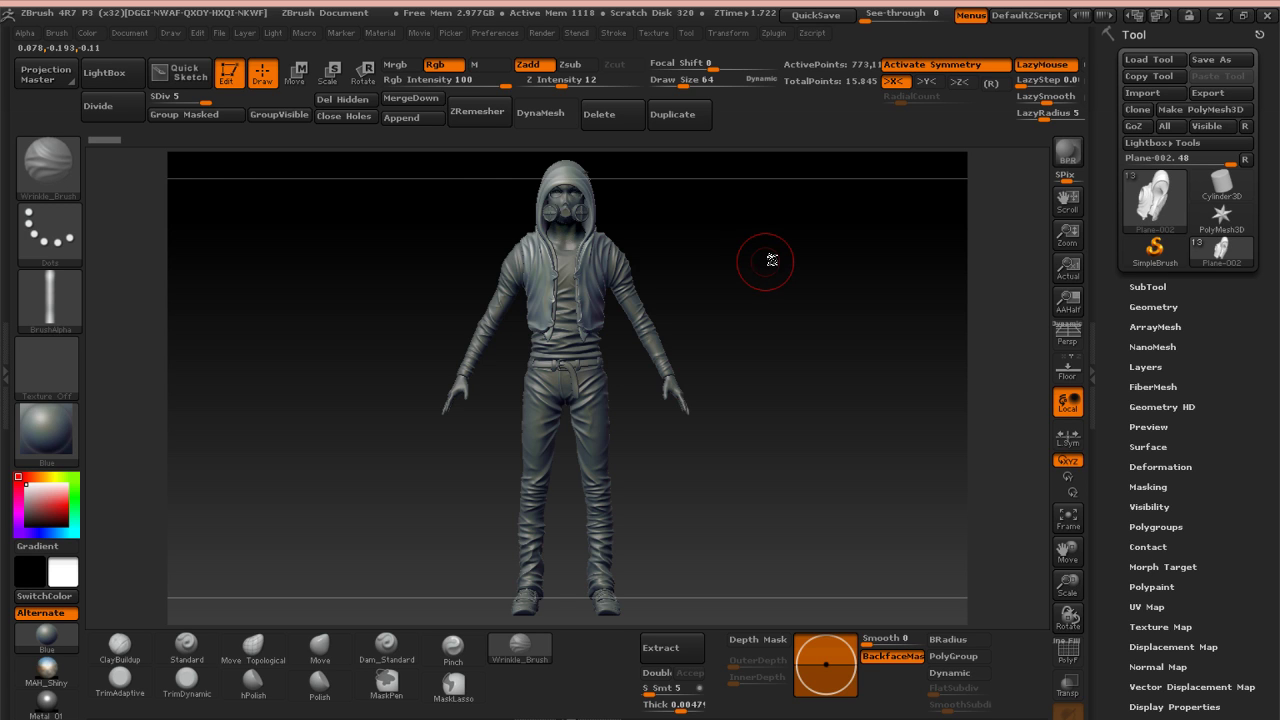
drag(771, 260, 733, 258)
mouse_move(778, 318)
mouse_down()
mouse_move(674, 303)
mouse_move(775, 300)
mouse_up()
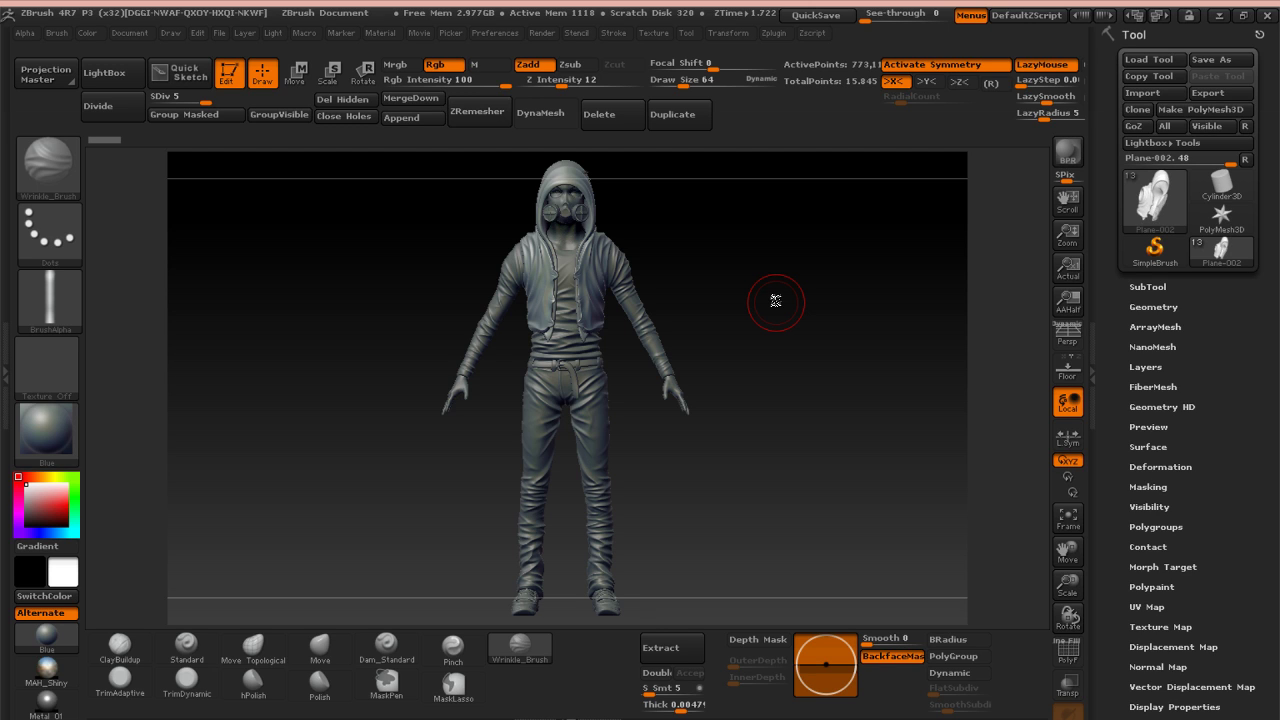
mouse_move(775, 300)
mouse_down()
mouse_move(777, 277)
mouse_move(700, 290)
mouse_move(793, 284)
mouse_move(743, 331)
mouse_up()
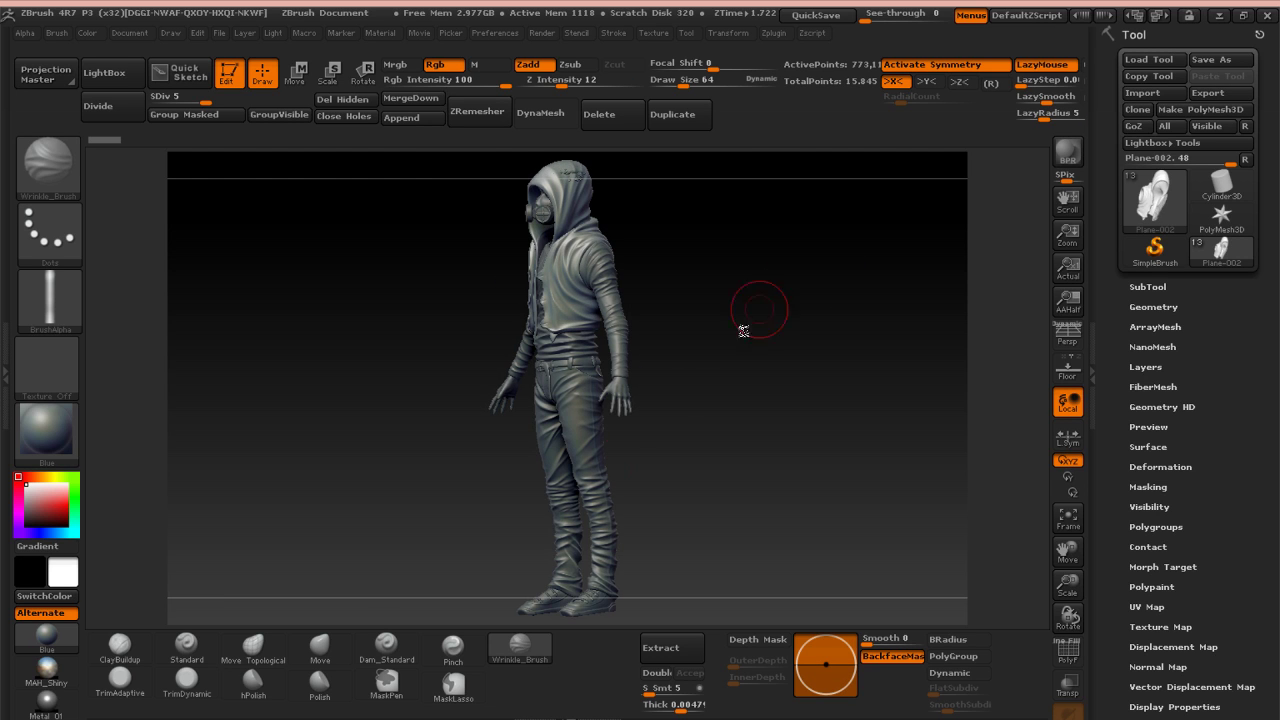
shift+drag(750, 385, 645, 372)
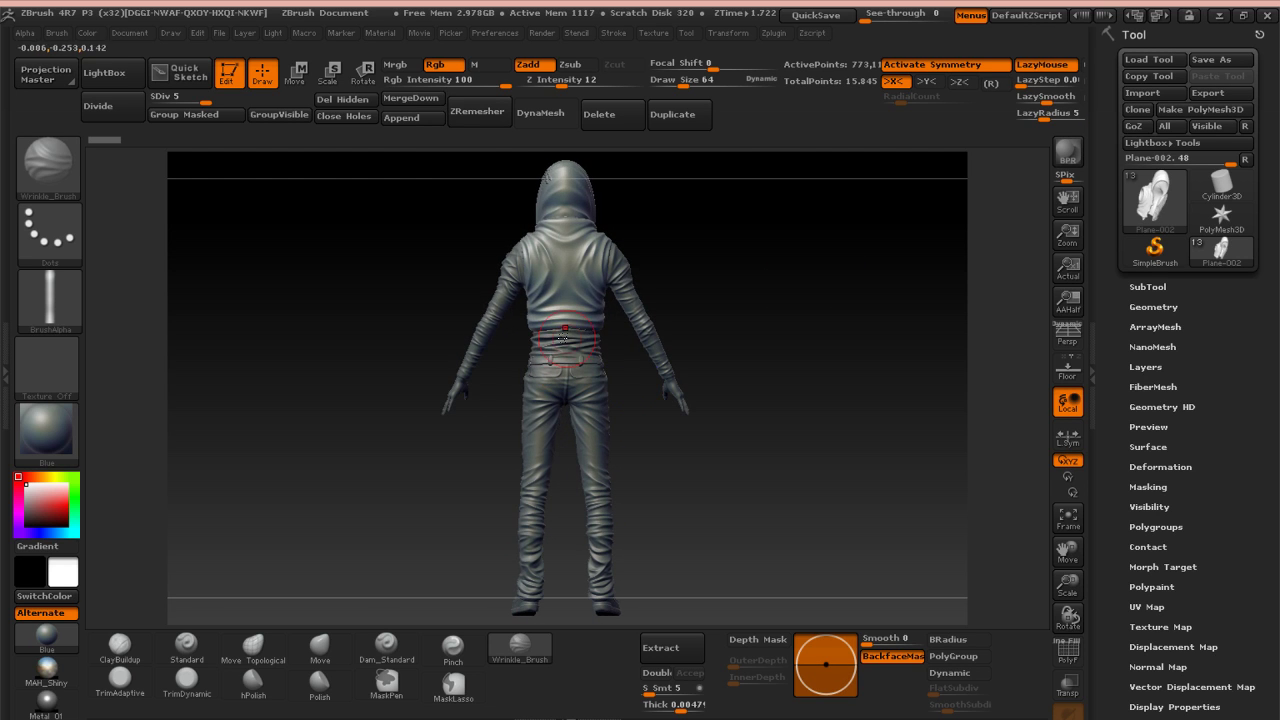
drag(687, 277, 535, 277)
drag(735, 277, 607, 295)
drag(540, 178, 575, 255)
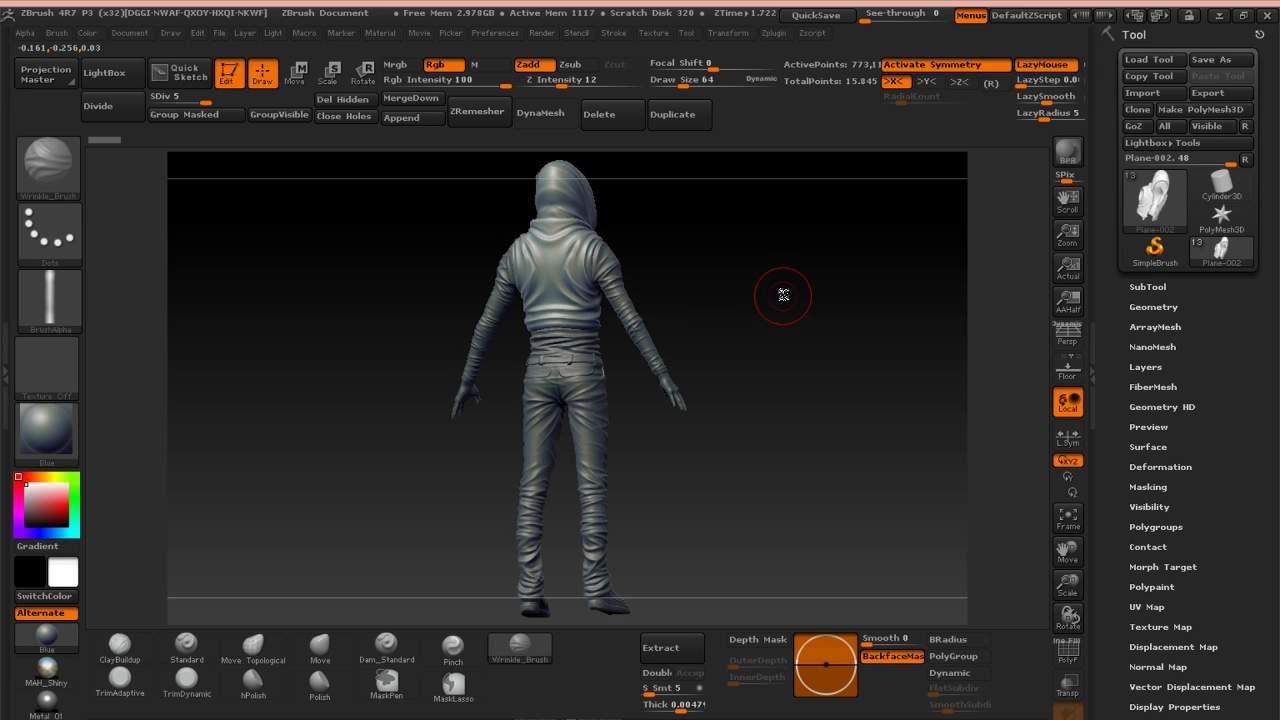
mouse_move(783, 295)
mouse_down()
mouse_move(653, 307)
mouse_move(690, 285)
mouse_up()
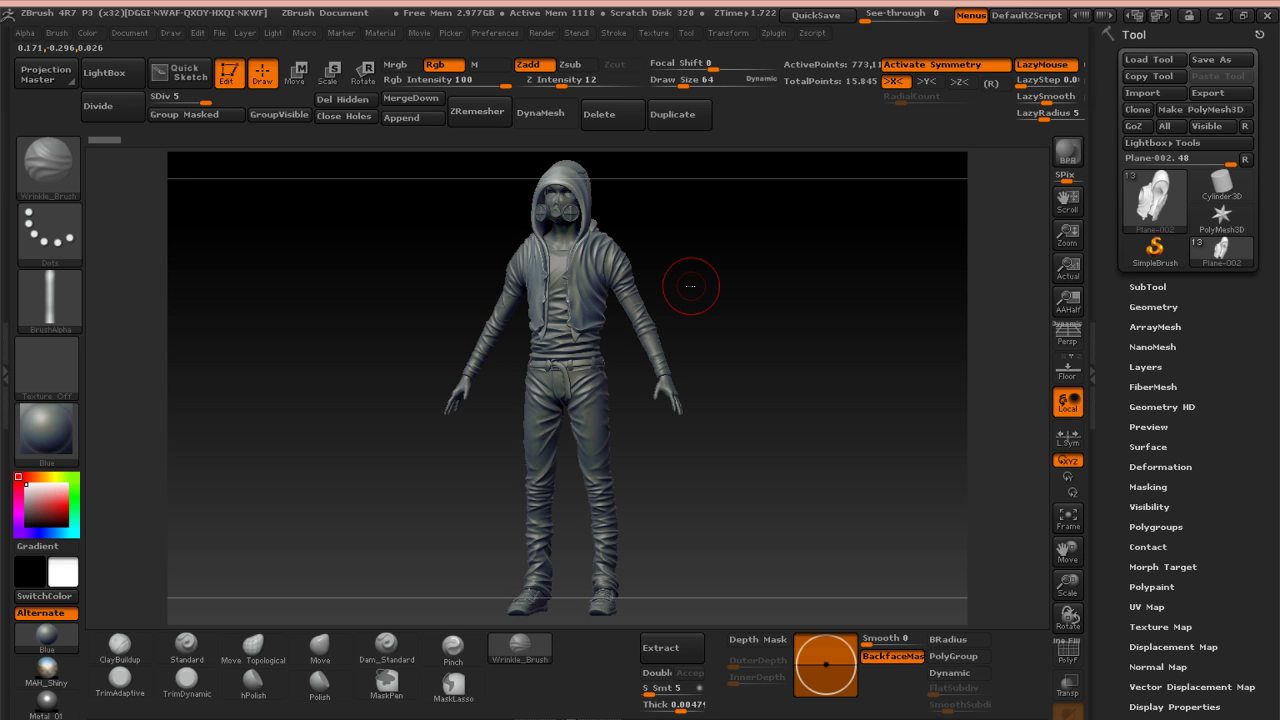
drag(693, 277, 596, 282)
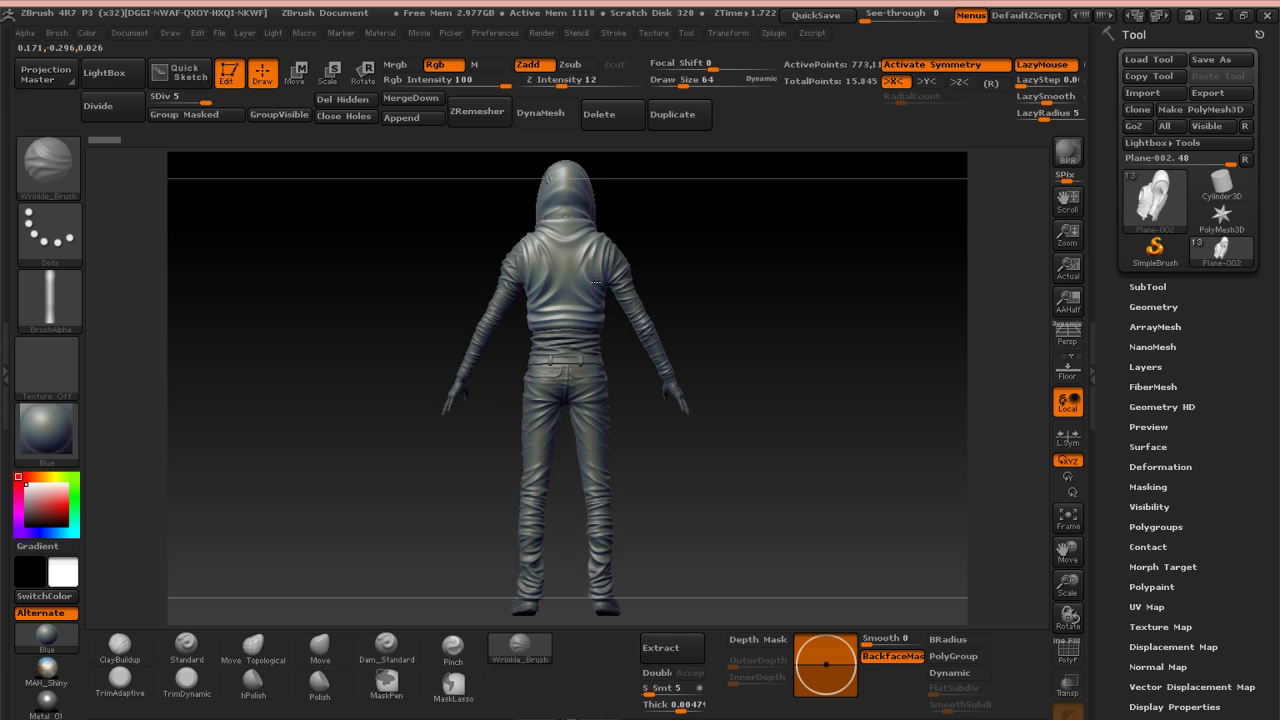
drag(840, 297, 797, 291)
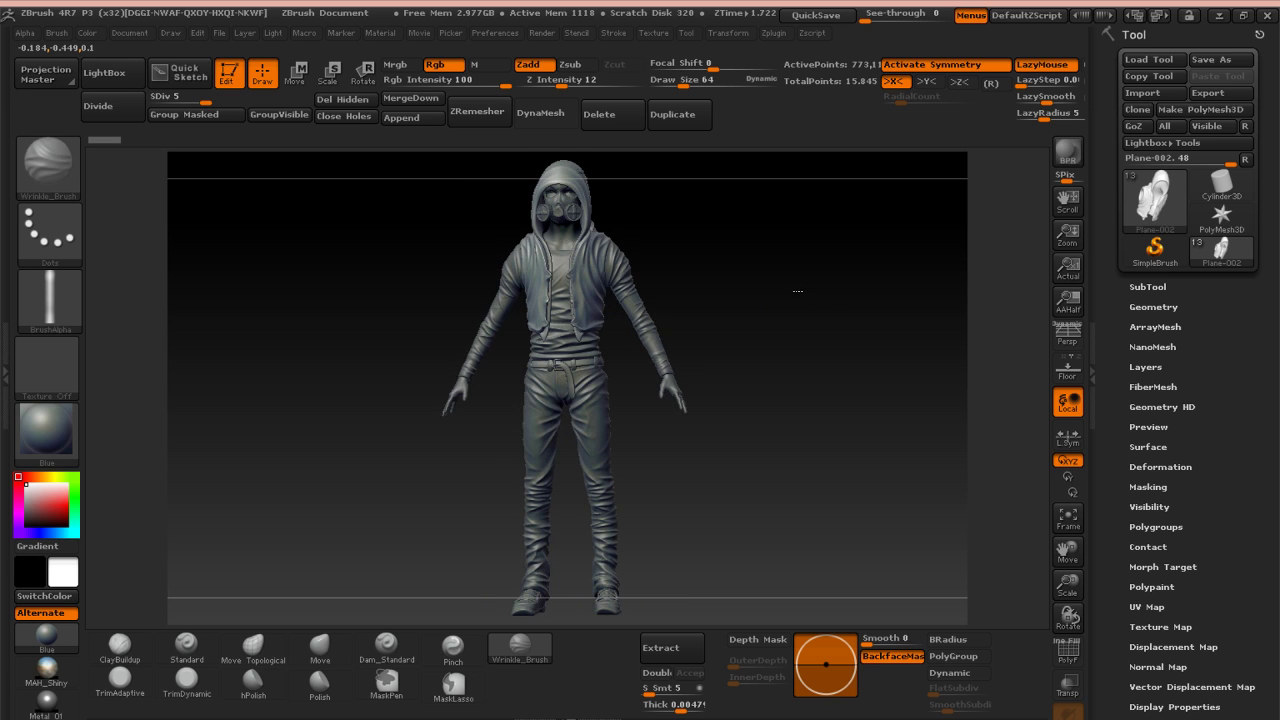
Replace the character on the canvas with the Cylinder3D primitive and show its geometry options
click(1166, 206)
click(738, 209)
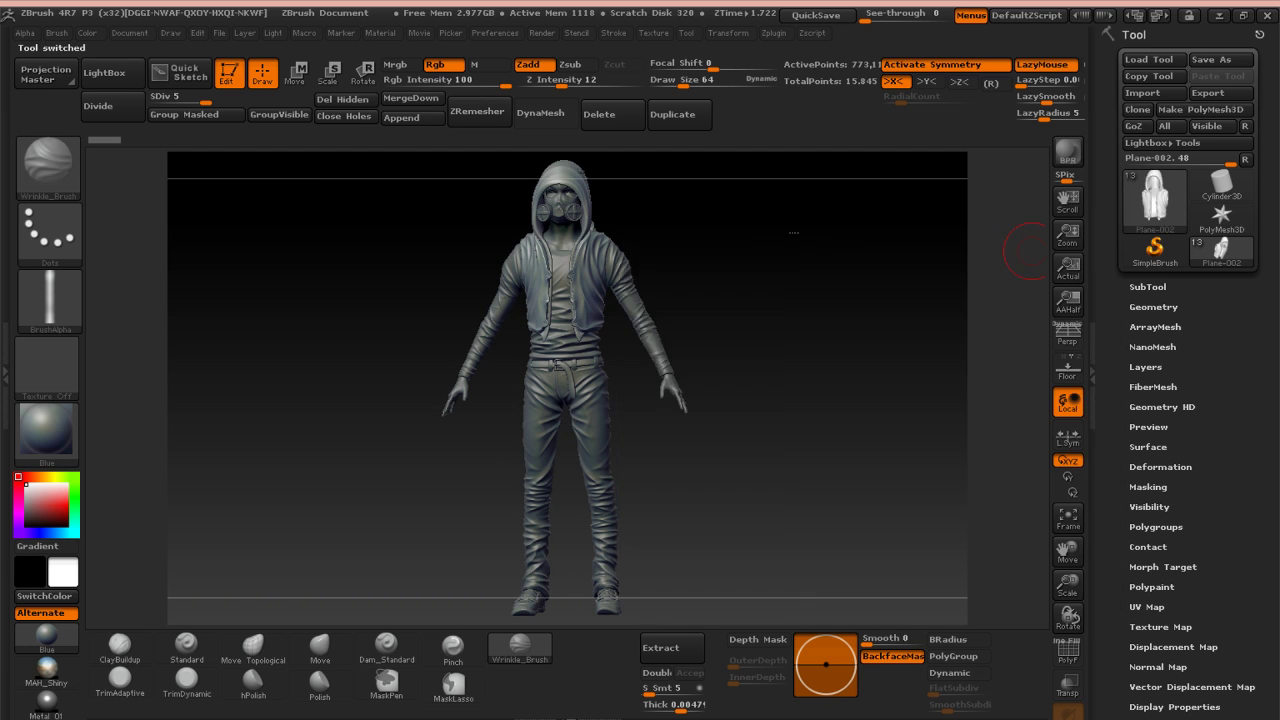
click(1150, 305)
click(1147, 331)
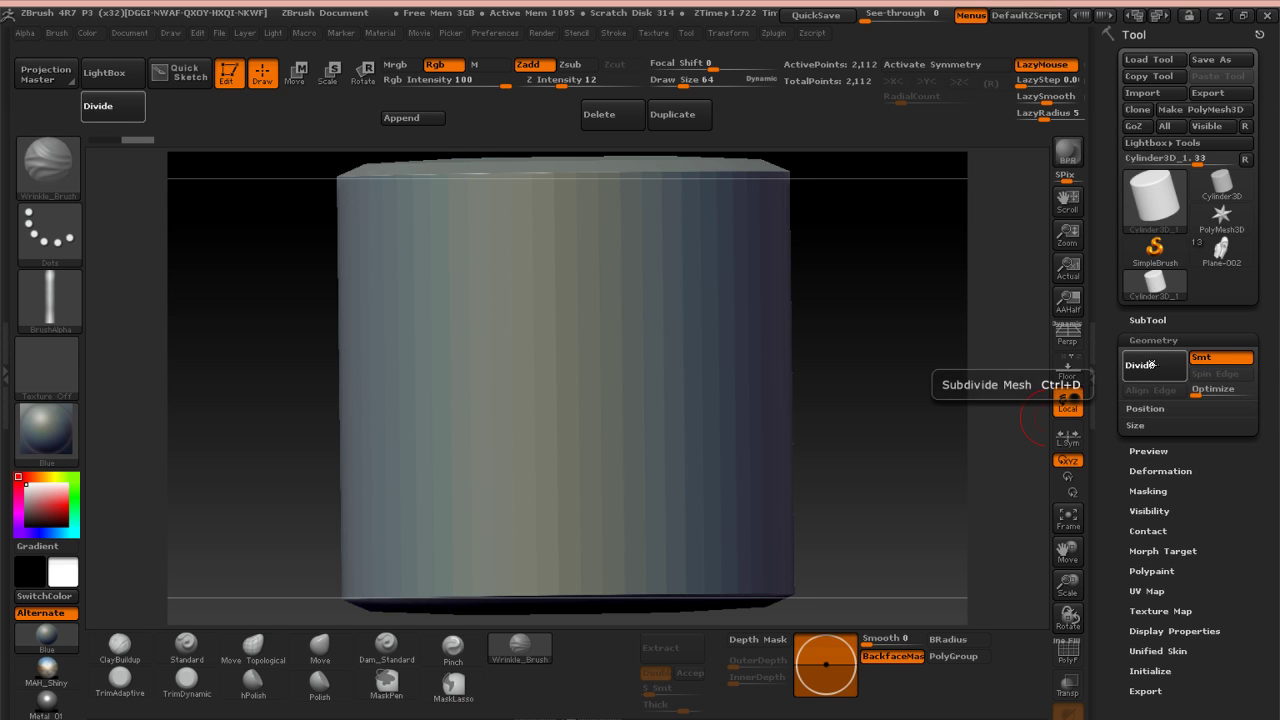
Subdivide the cylinder three times with smoothing and convert it to a PolyMesh3D for sculpting
click(1151, 365)
click(1151, 365)
click(1151, 365)
drag(656, 266, 548, 354)
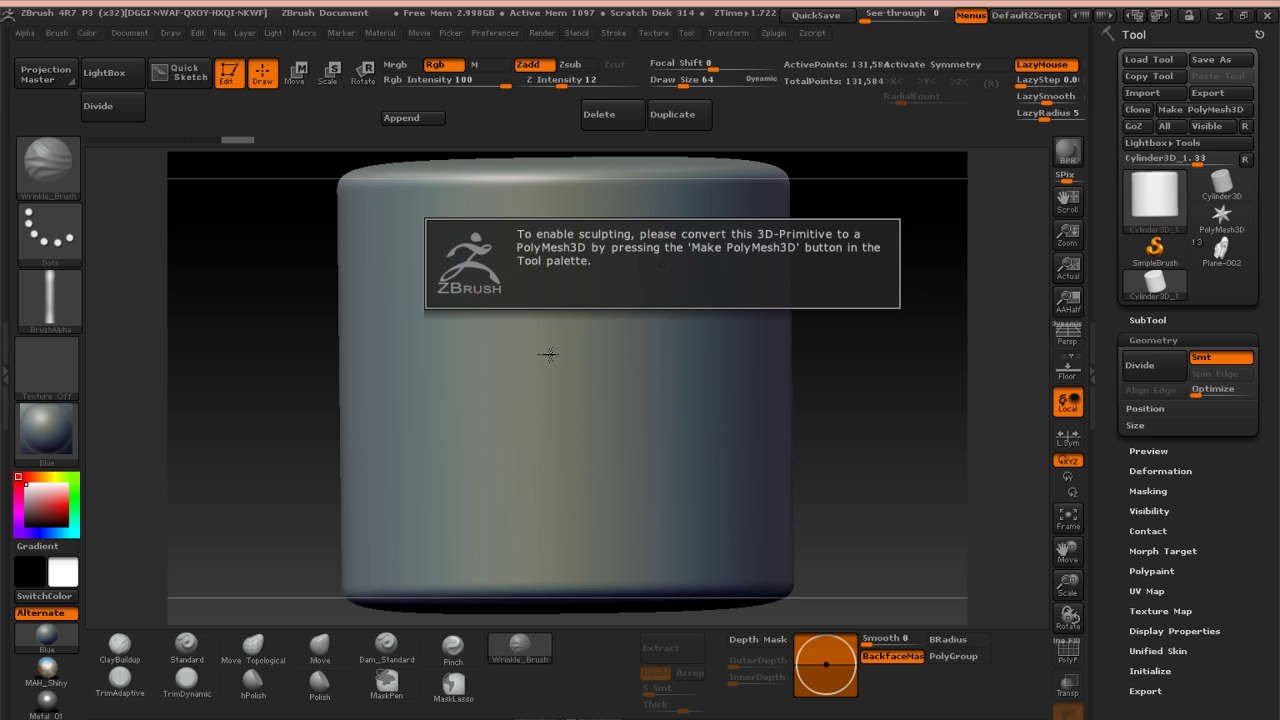
click(1199, 109)
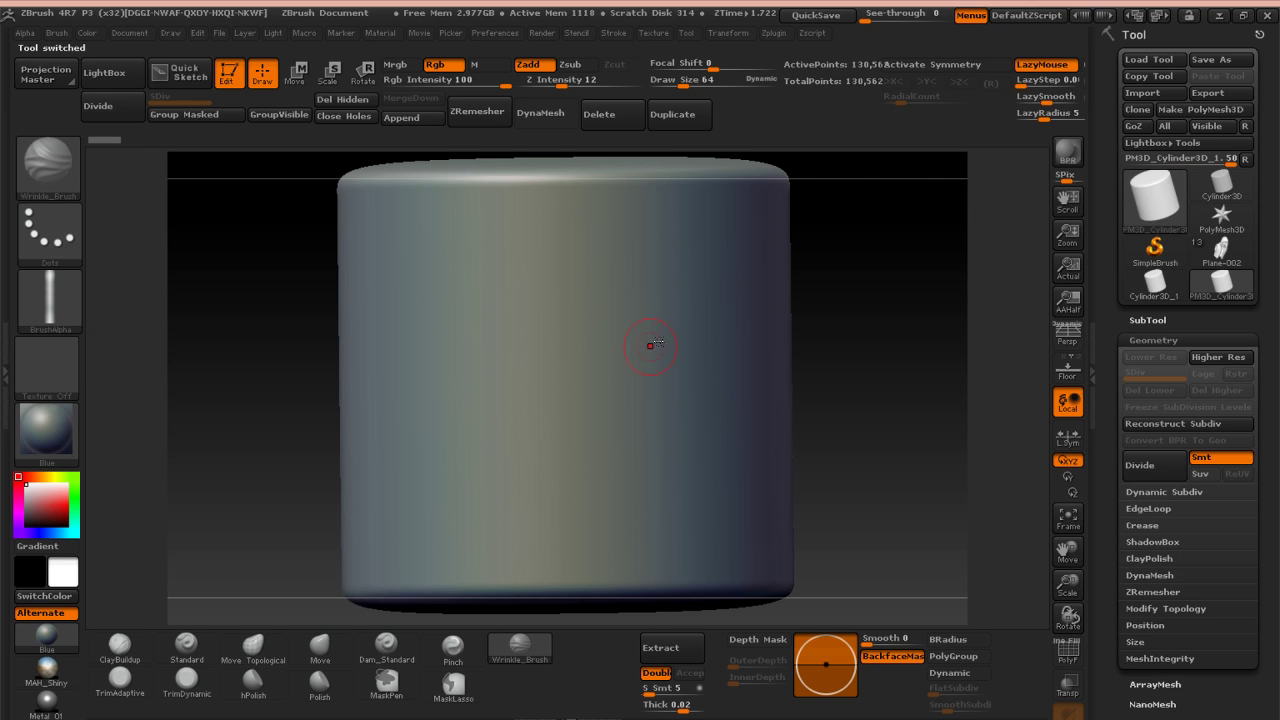
Try one zigzag Wrinkle_Brush stroke on the cylinder, undo it, and inspect the brush's alpha
mouse_move(666, 274)
mouse_down()
mouse_move(425, 385)
mouse_move(403, 482)
mouse_up()
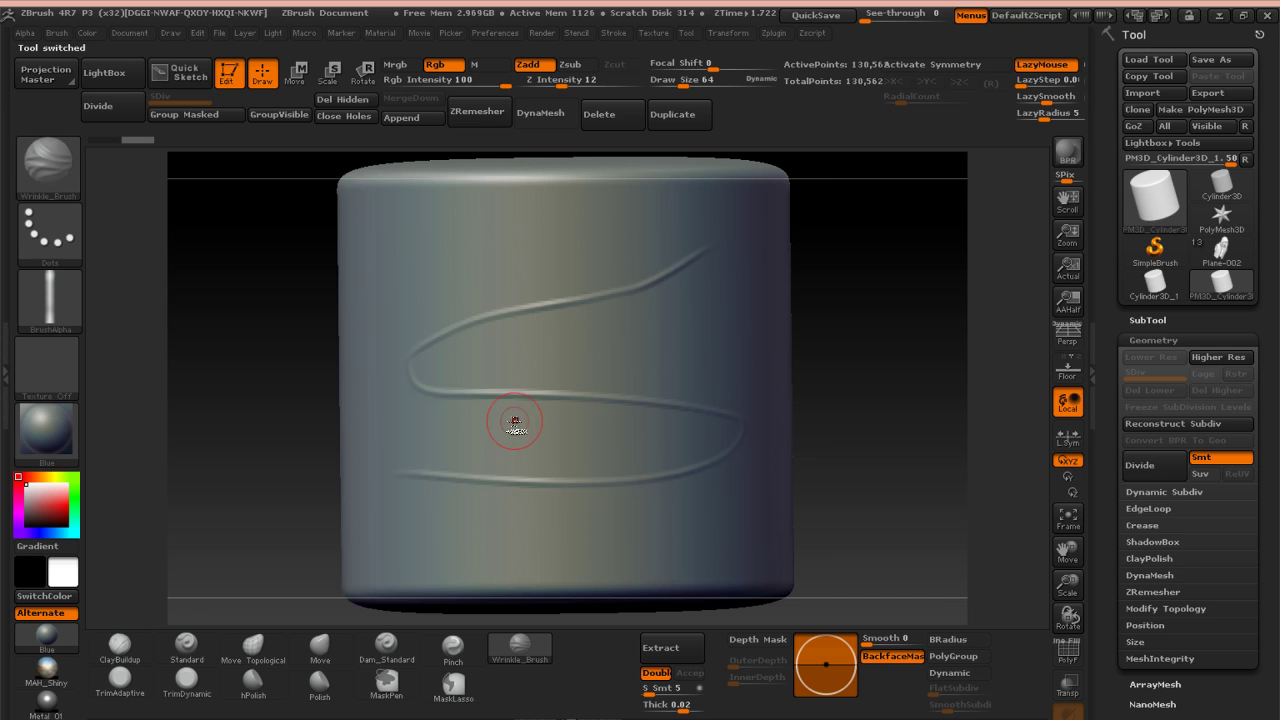
key(ctrl+z)
click(49, 304)
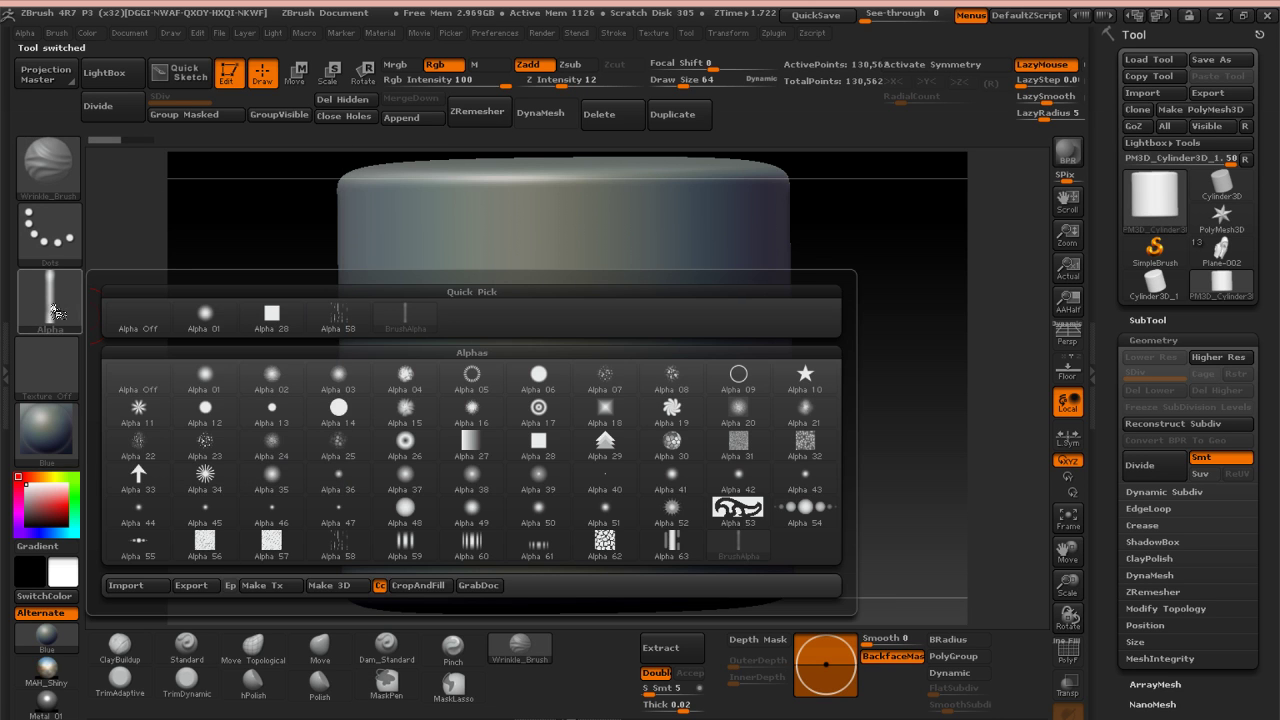
mouse_move(48, 318)
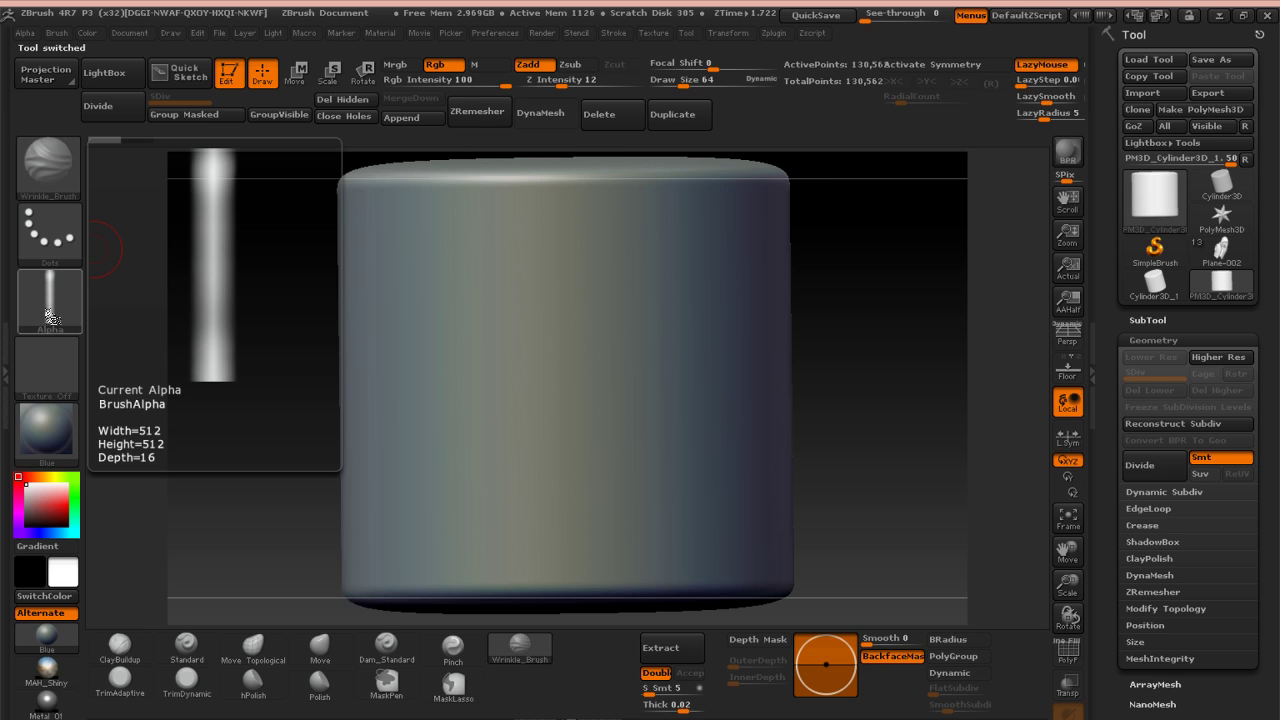
mouse_move(65, 170)
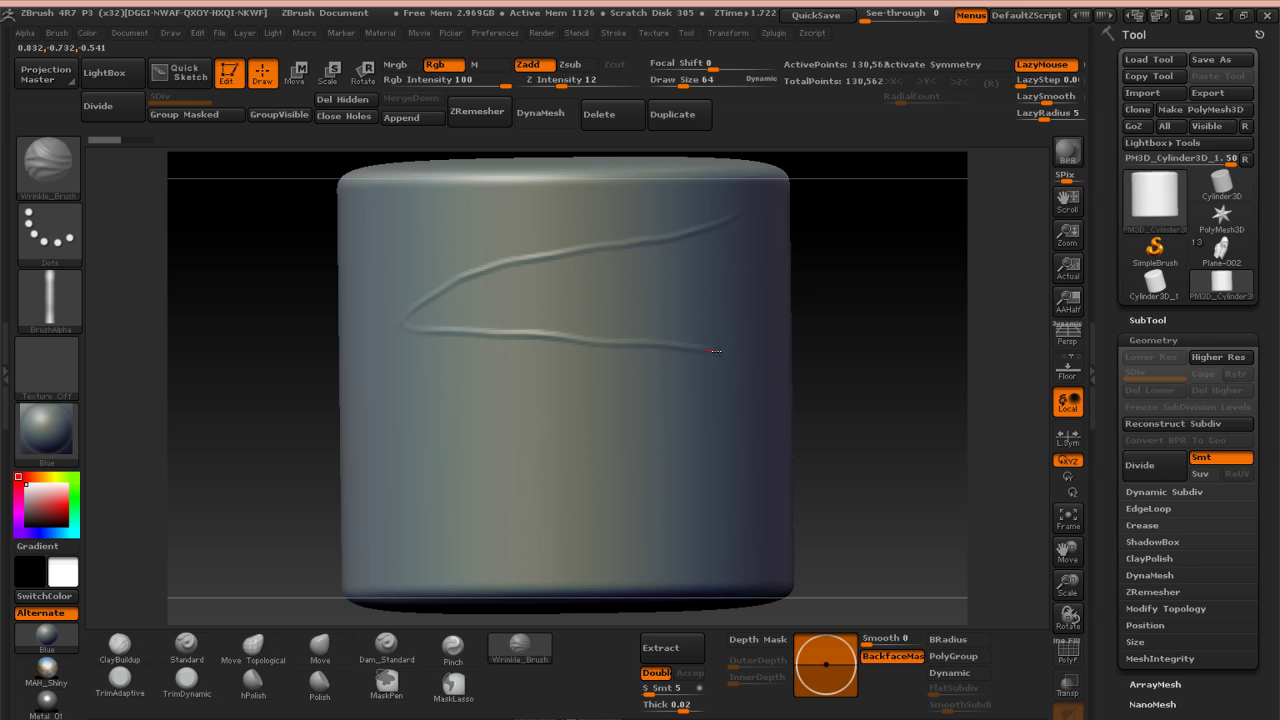
Test two more zigzag Wrinkle_Brush strokes across the cylinder's front, undoing each one
mouse_move(546, 410)
mouse_down()
mouse_move(402, 456)
mouse_move(673, 489)
mouse_up()
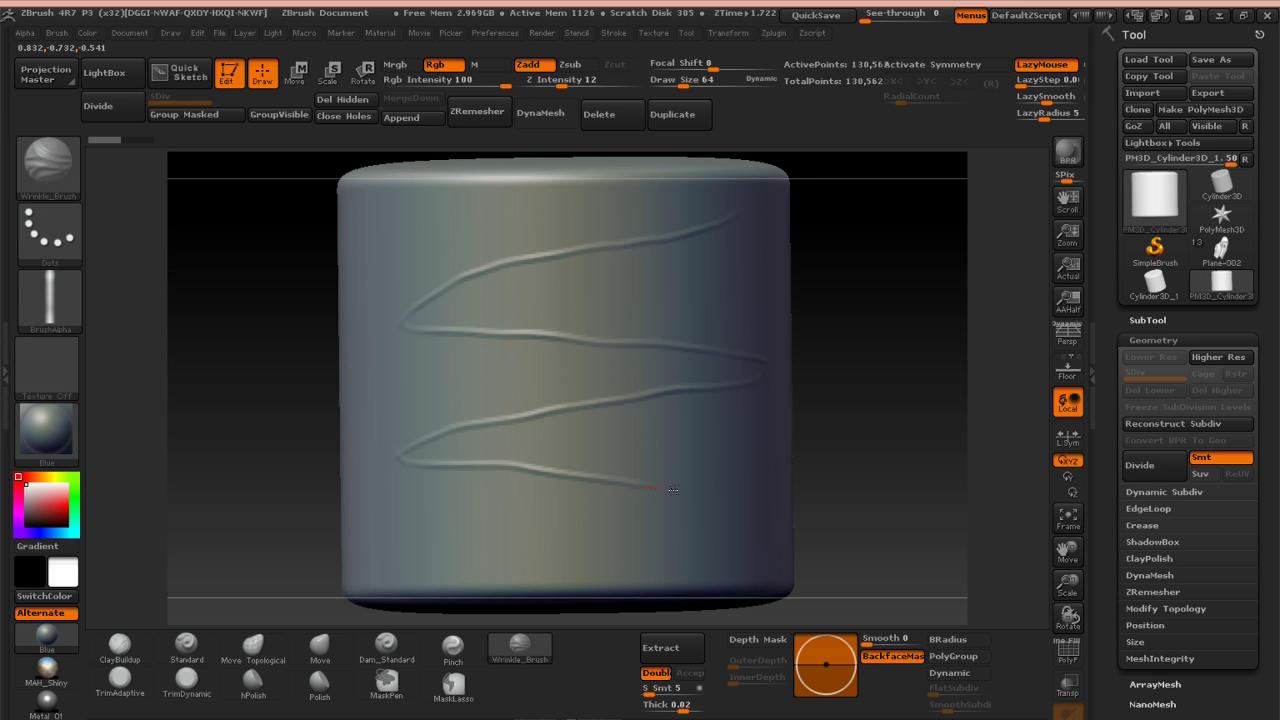
mouse_move(543, 533)
mouse_down()
mouse_move(425, 563)
mouse_move(612, 484)
mouse_move(412, 454)
mouse_move(637, 412)
mouse_up()
key(ctrl+z)
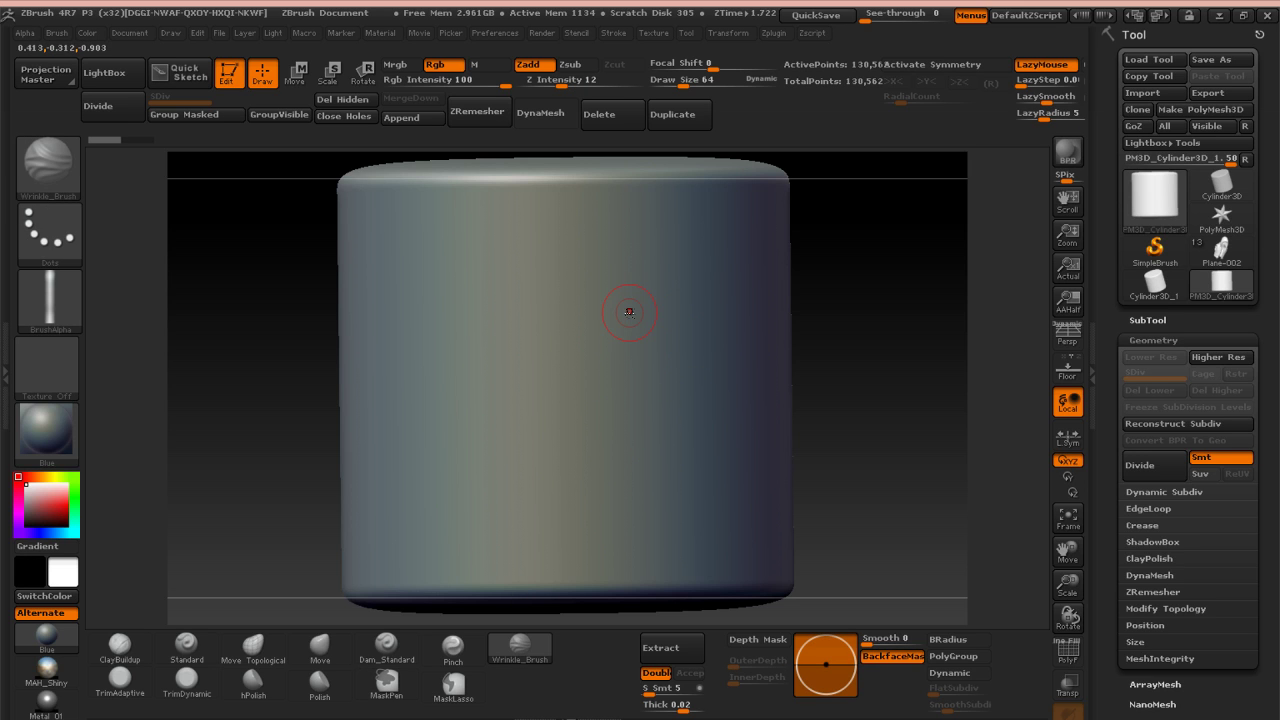
drag(727, 266, 467, 315)
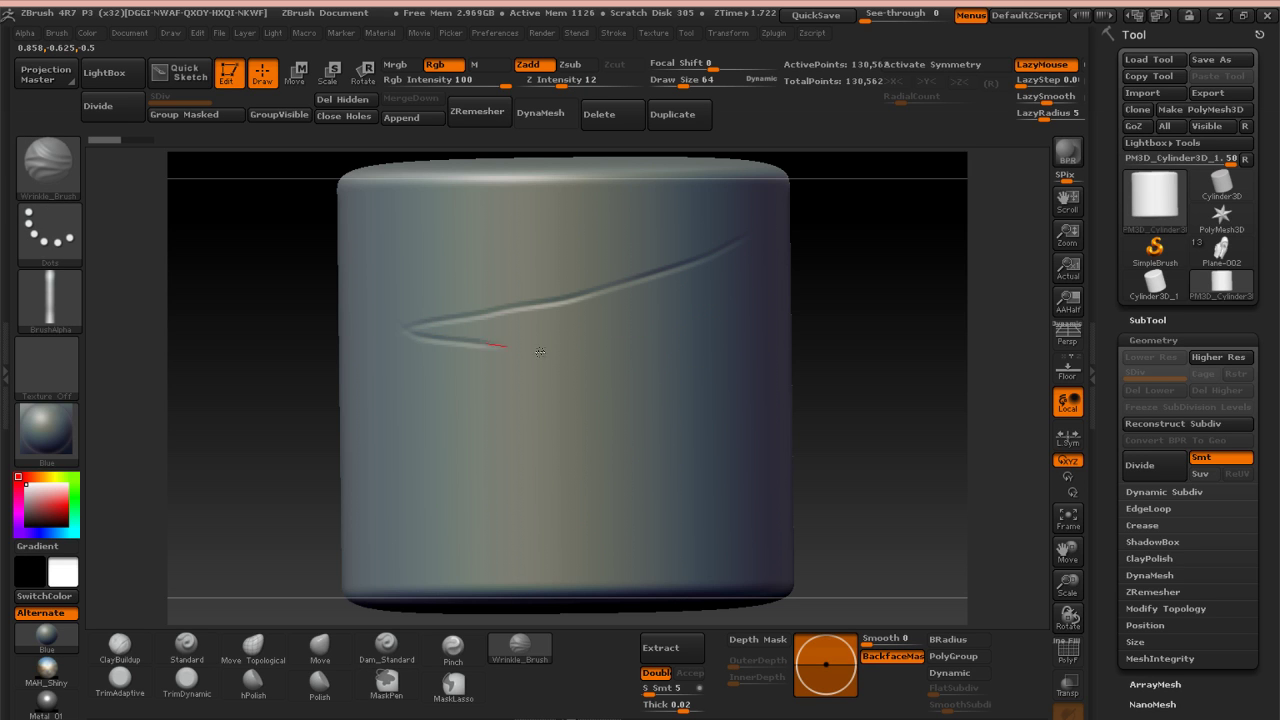
mouse_move(540, 352)
mouse_down()
mouse_move(760, 368)
mouse_move(380, 492)
mouse_move(619, 511)
mouse_up()
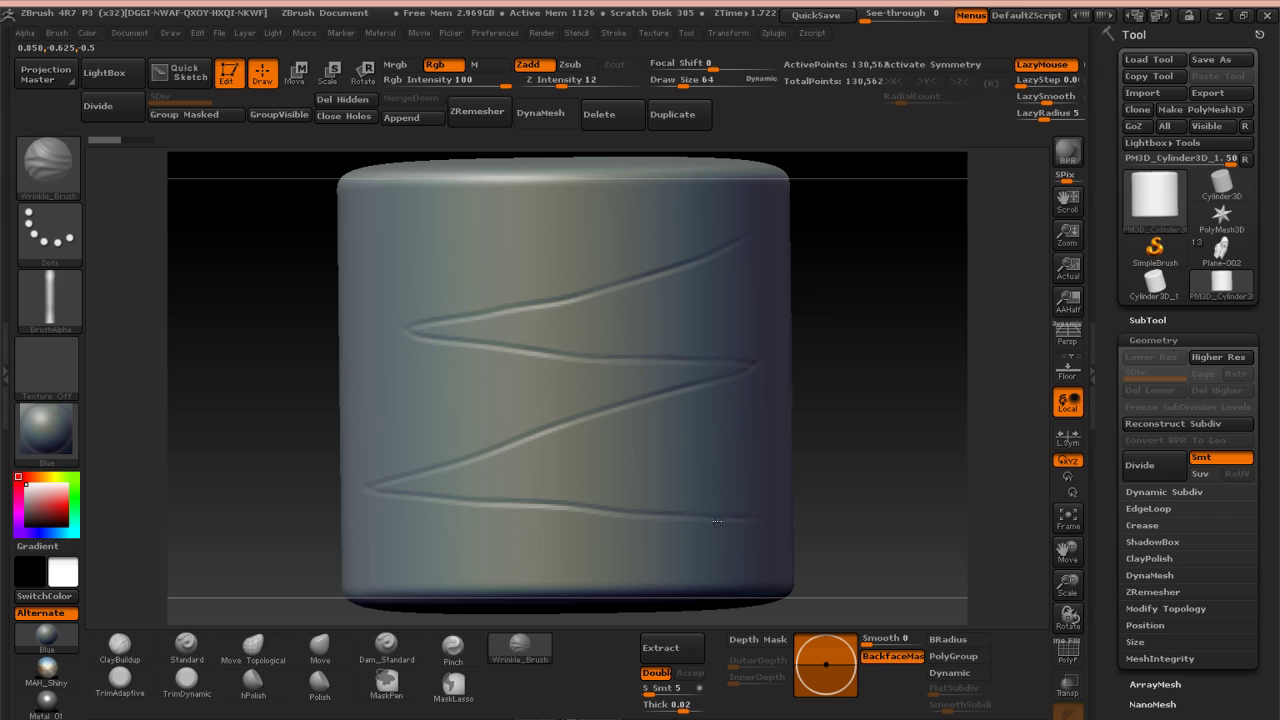
key(ctrl+z)
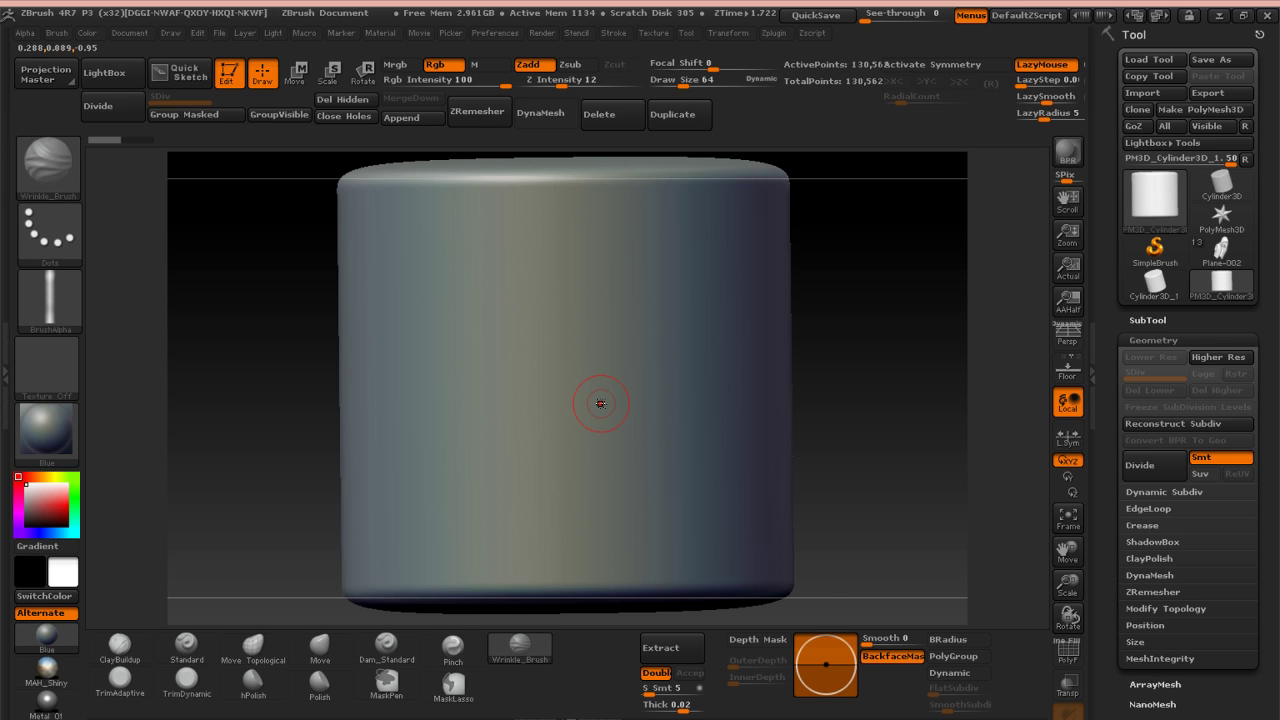
Set the draw size to 223 and sculpt a broad zigzag fold down the cylinder's front
key(s)
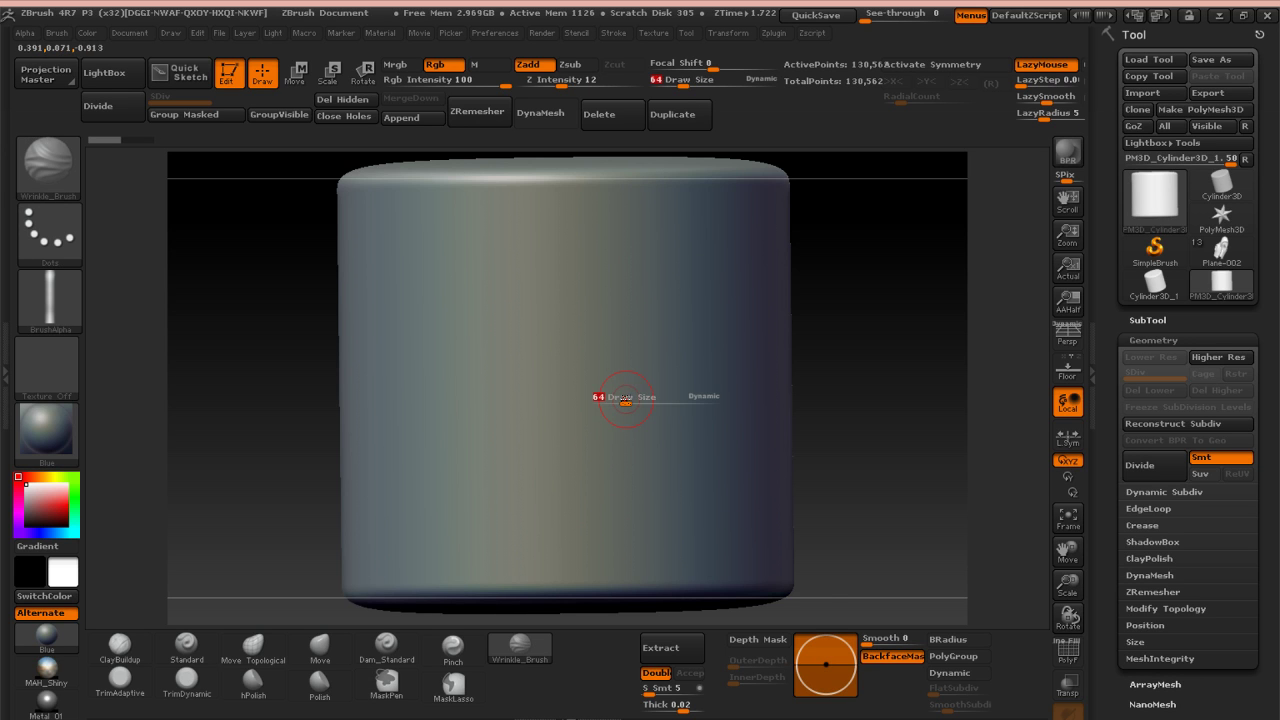
drag(626, 400, 651, 400)
mouse_move(728, 235)
mouse_down()
mouse_move(625, 285)
mouse_move(370, 345)
mouse_move(725, 447)
mouse_move(378, 530)
mouse_up()
Smooth the ends and corners of the broad zigzag fold with the Smooth brush
drag(868, 322, 756, 341)
mouse_move(742, 225)
shift+mouse_down()
mouse_move(515, 318)
mouse_move(692, 428)
shift+mouse_up()
mouse_move(641, 511)
shift+mouse_down()
mouse_move(390, 492)
mouse_move(426, 428)
shift+mouse_up()
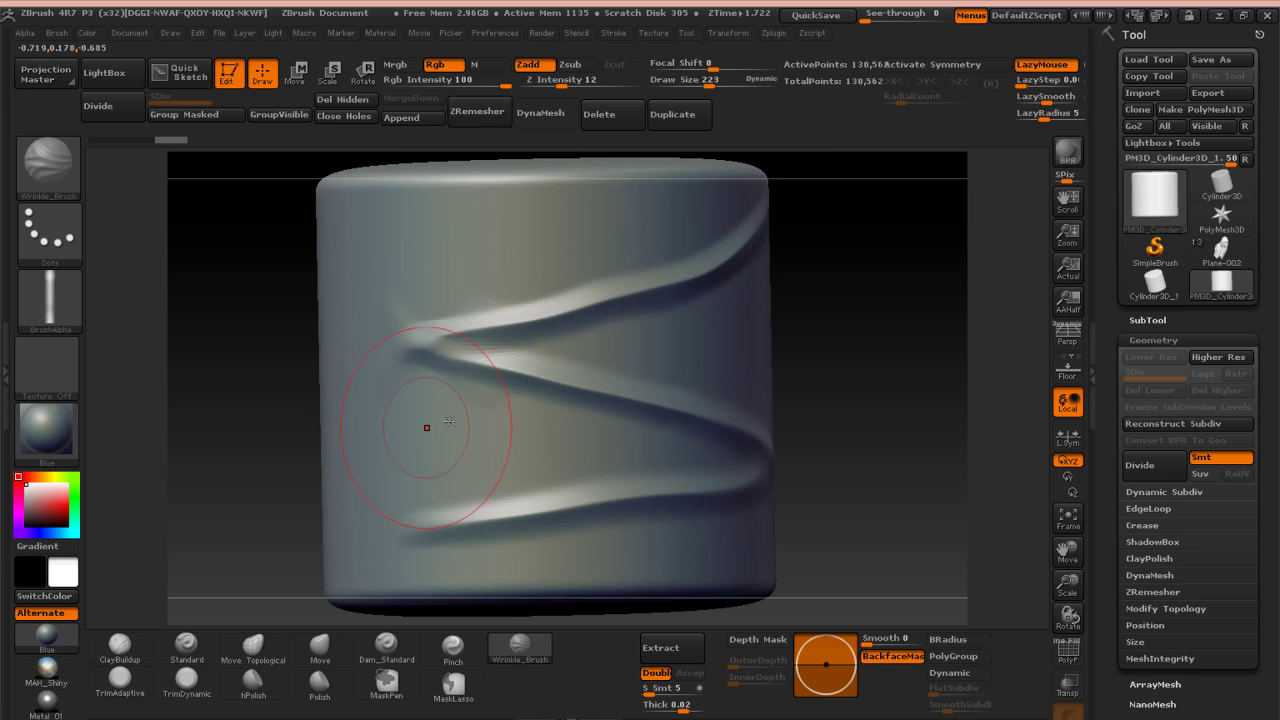
mouse_move(567, 353)
shift+mouse_down()
mouse_move(356, 332)
mouse_move(322, 353)
shift+mouse_up()
Sculpt an extra fold near the cylinder's upper edge meeting the zigzag, and smooth its ends
alt+drag(877, 355, 1000, 370)
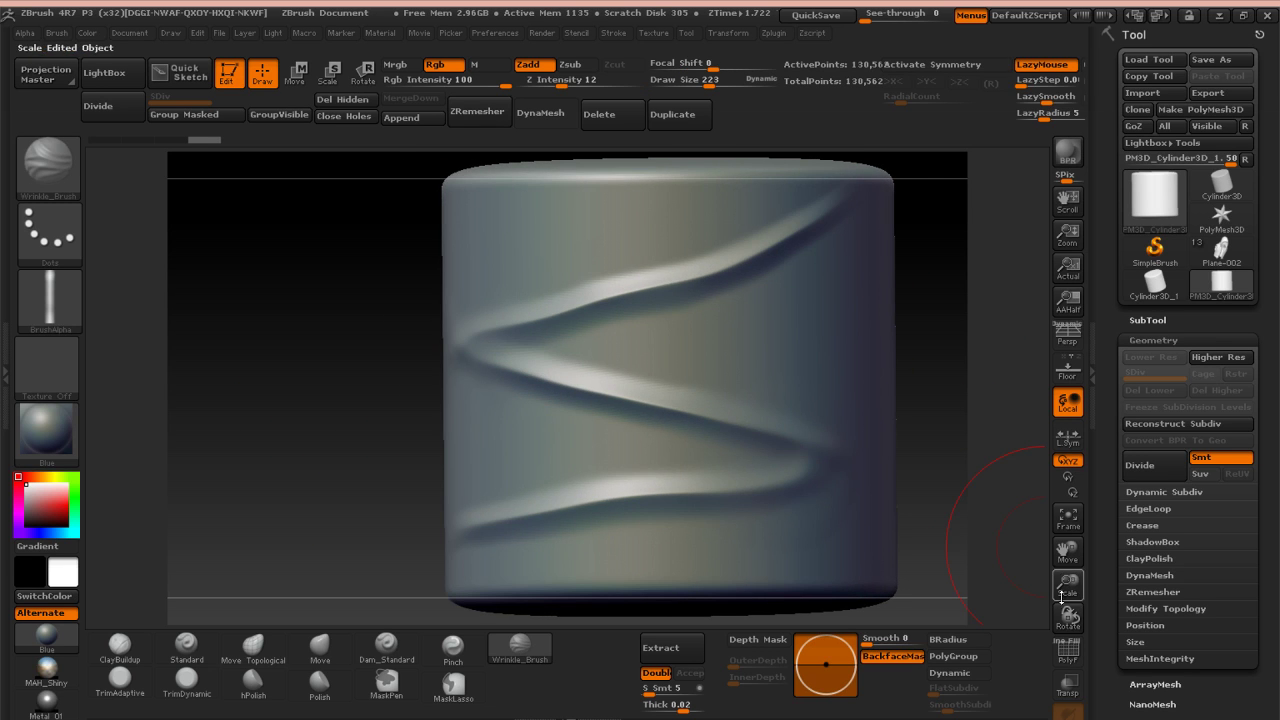
drag(1063, 557, 1052, 478)
drag(792, 372, 842, 368)
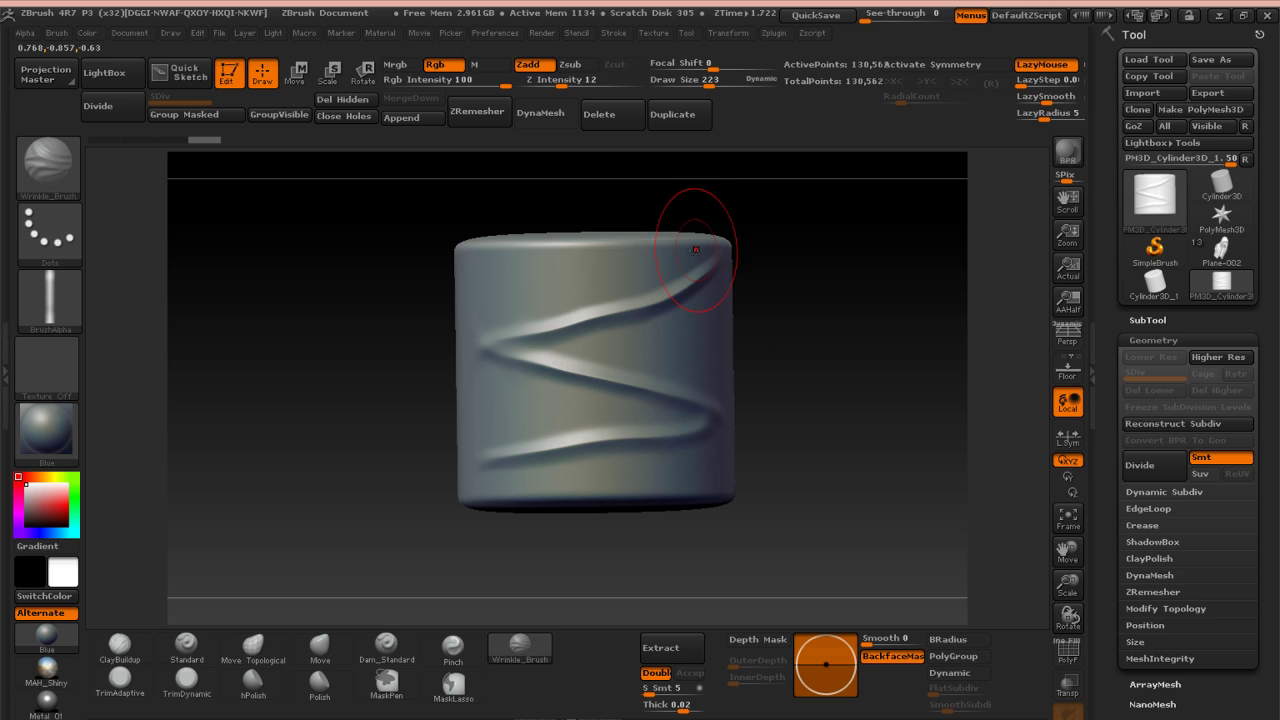
mouse_move(699, 255)
mouse_down()
mouse_move(461, 265)
mouse_move(696, 291)
mouse_up()
shift+drag(608, 272, 519, 269)
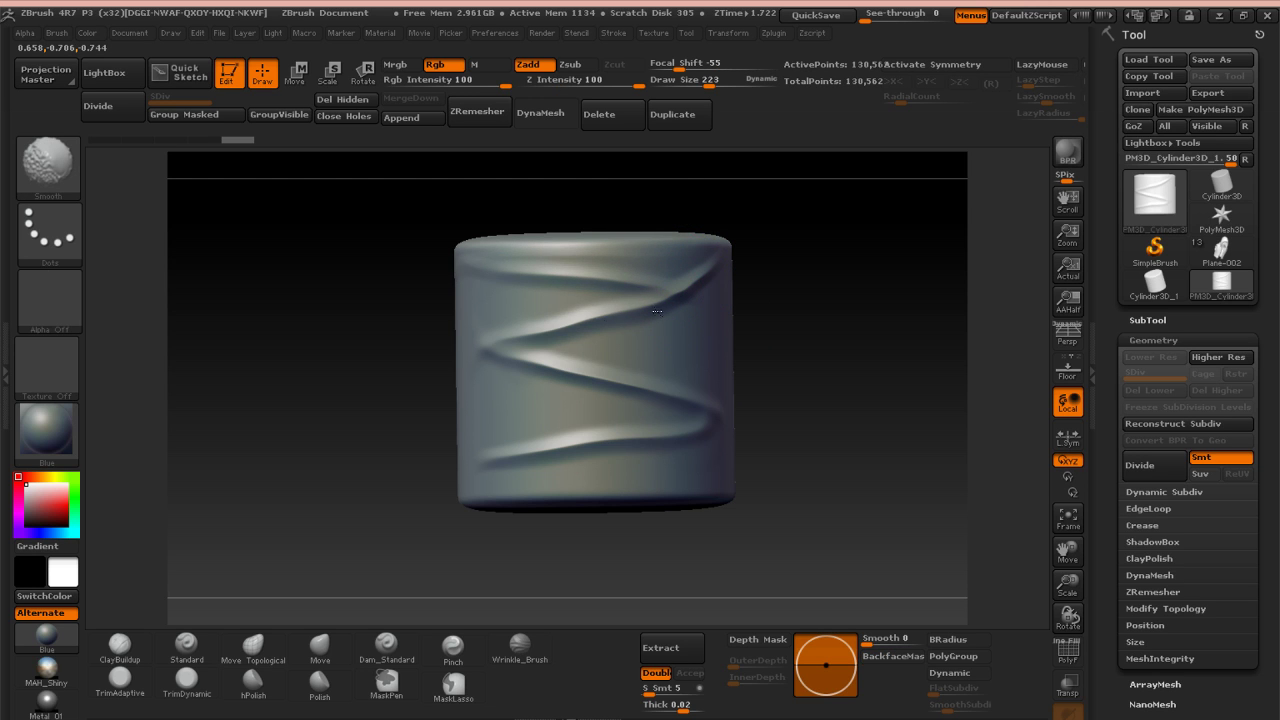
drag(360, 366, 508, 352)
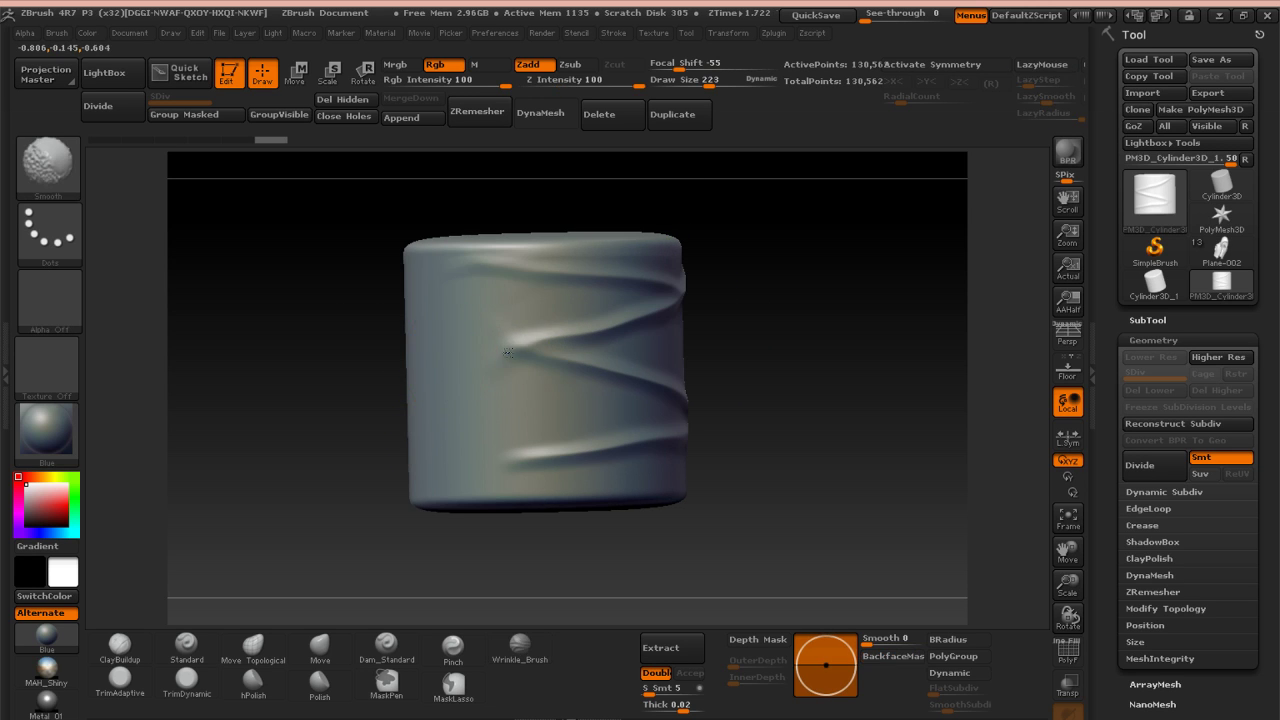
drag(838, 325, 757, 334)
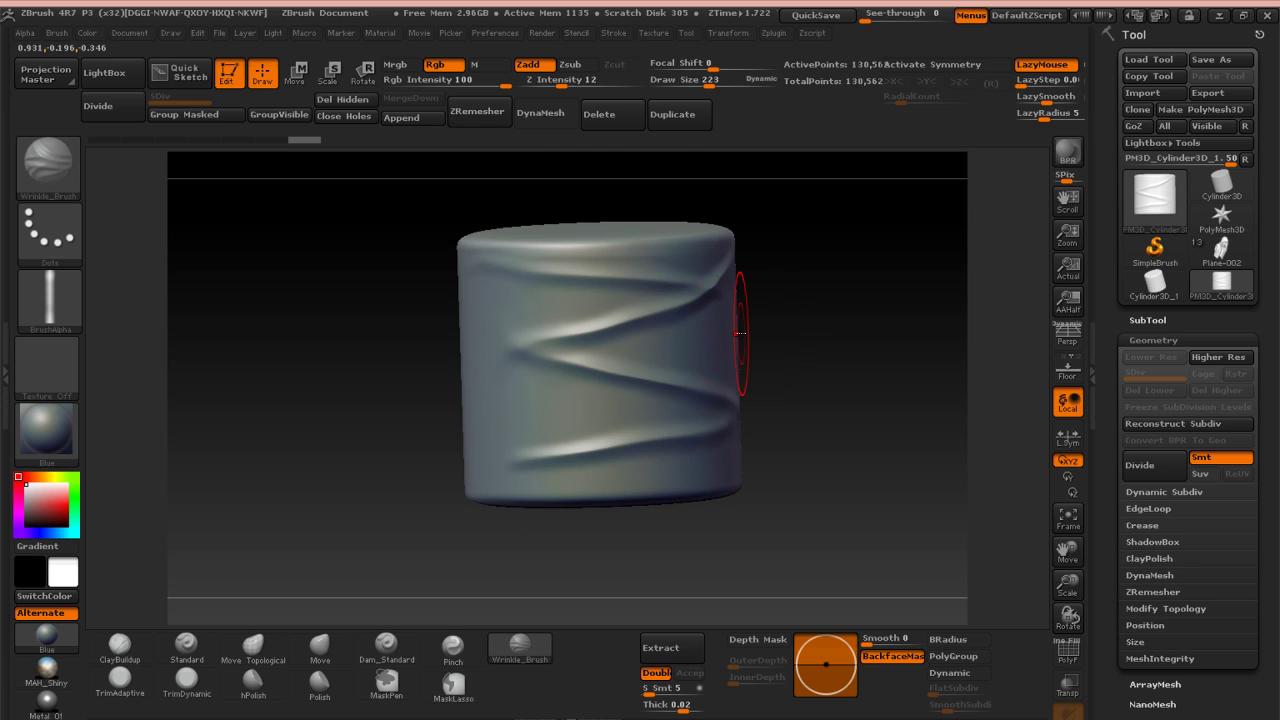
Add secondary folds with Wrinkle_Brush alongside the zigzag's upper, middle and lower segments
drag(686, 291, 449, 295)
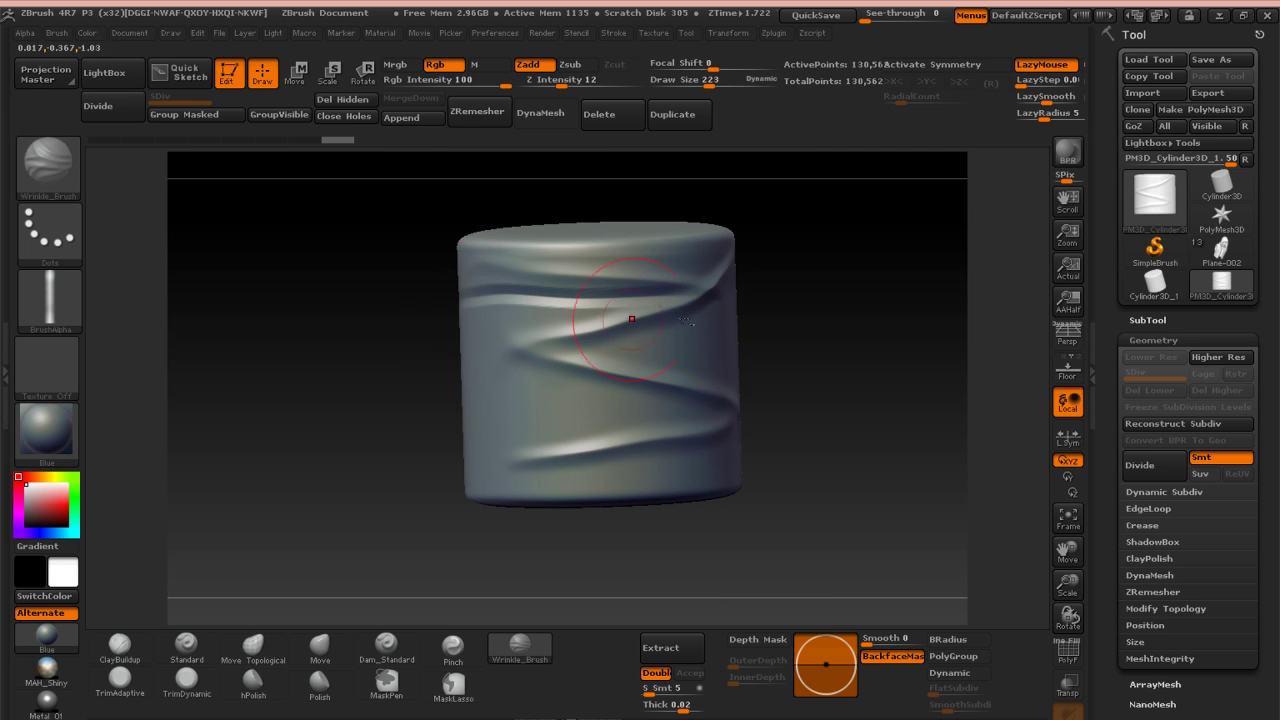
mouse_move(863, 323)
mouse_down()
mouse_move(826, 316)
mouse_move(606, 350)
mouse_up()
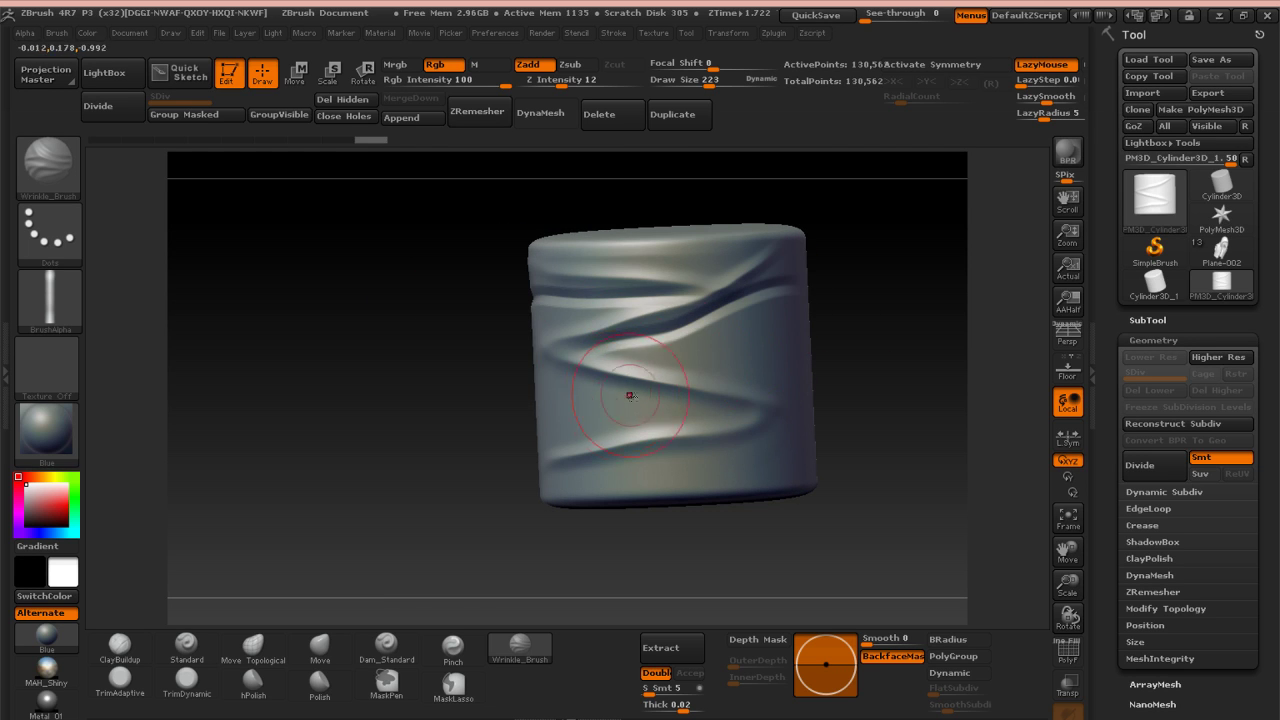
drag(549, 379, 777, 405)
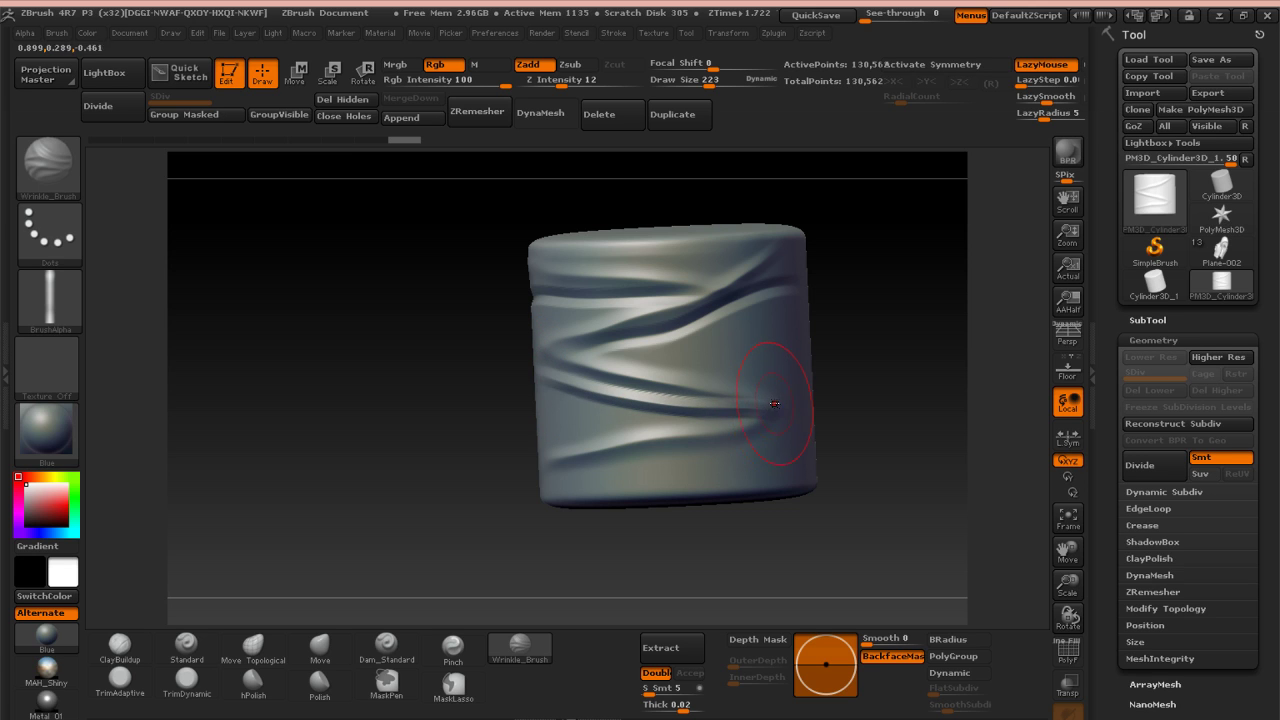
key(ctrl+z)
mouse_move(514, 342)
mouse_down()
mouse_move(800, 410)
mouse_move(903, 357)
mouse_up()
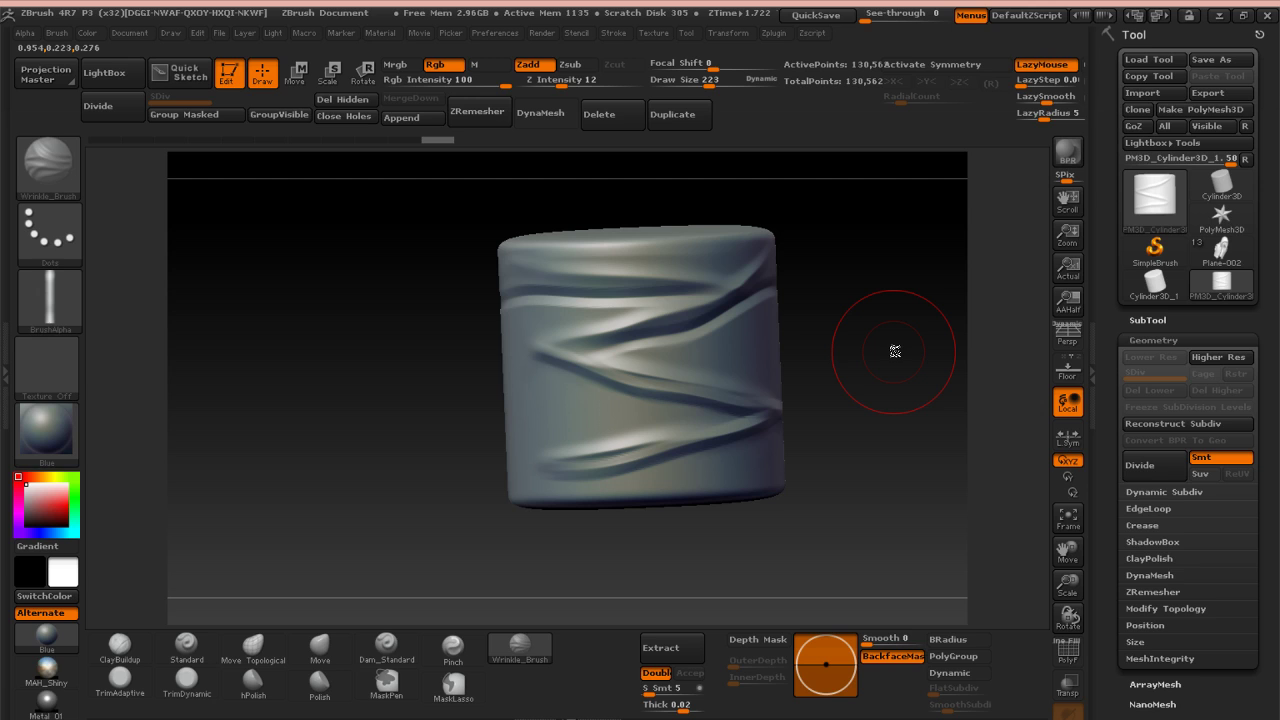
Undo all the wrinkle and smoothing strokes to return to the plain cylinder
key(ctrl+z)
key(ctrl+z)
key(ctrl+z)
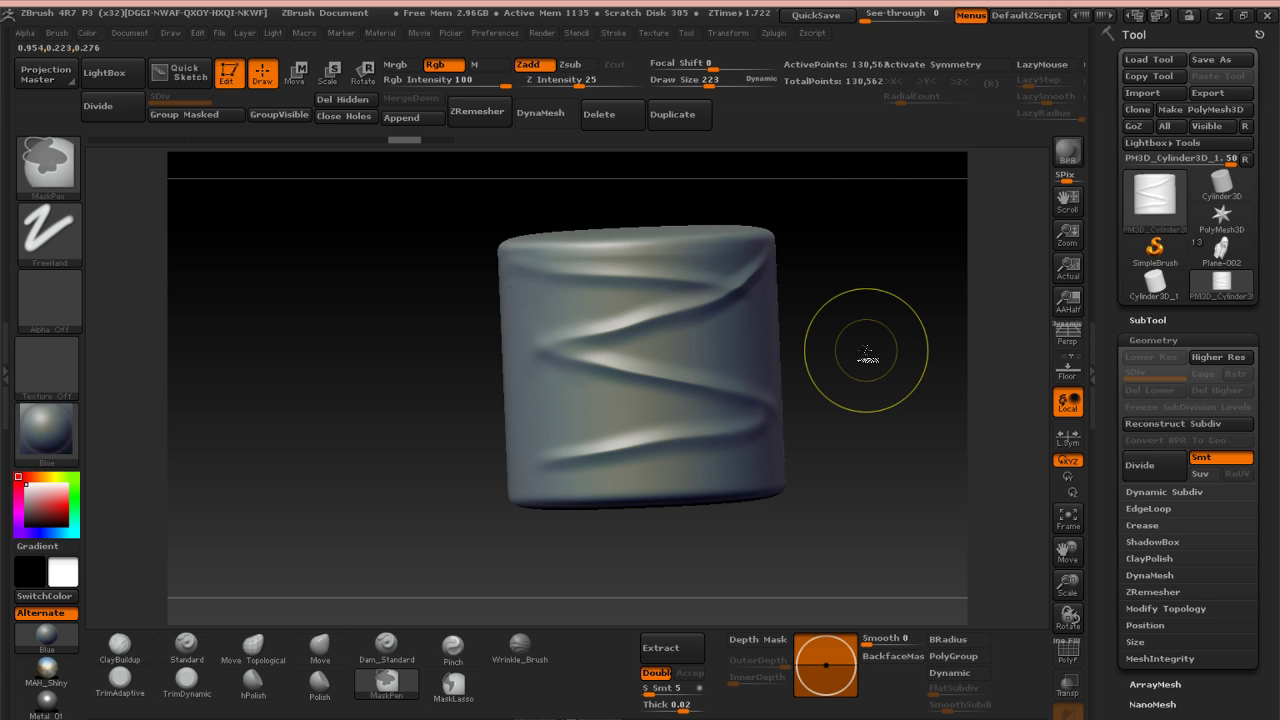
key(ctrl+z)
key(ctrl+z)
key(ctrl+z)
key(ctrl+z)
key(ctrl+z)
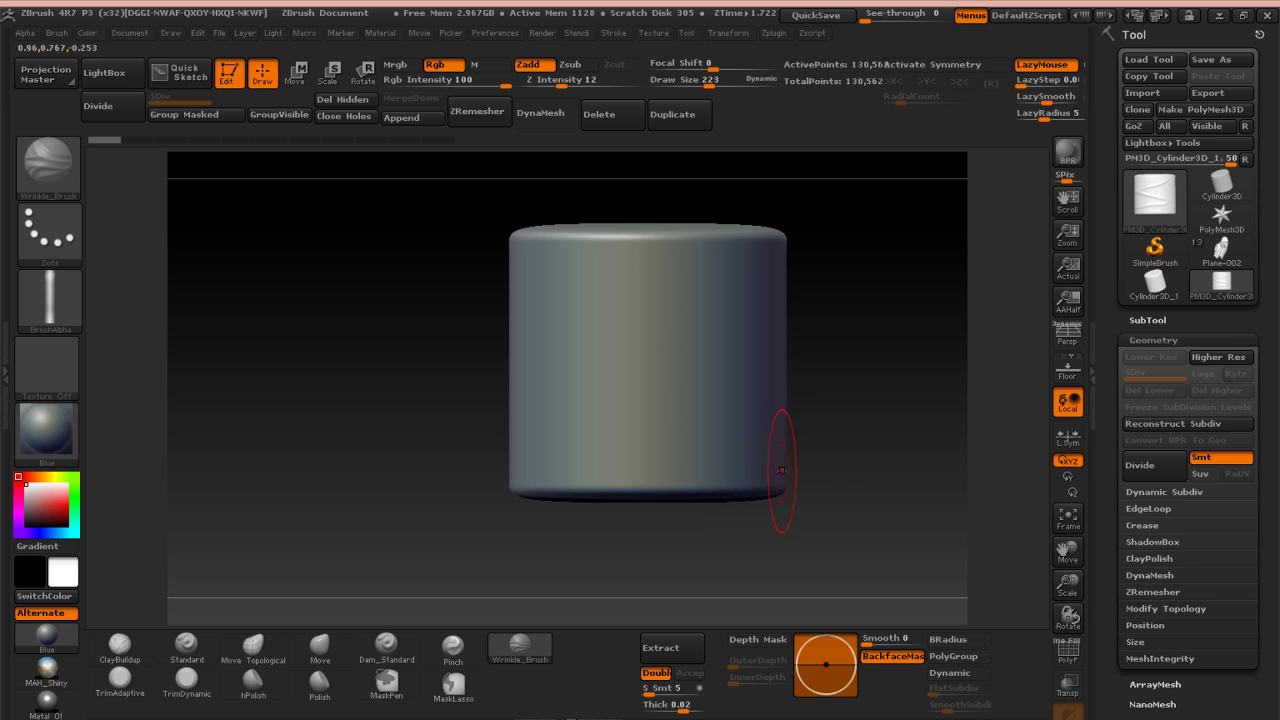
Sculpt a stack of horizontal folds around the cylinder's lower half with Wrinkle_Brush
mouse_move(782, 470)
mouse_down()
mouse_move(580, 474)
mouse_move(788, 436)
mouse_move(548, 429)
mouse_move(786, 408)
mouse_move(530, 390)
mouse_move(784, 368)
mouse_move(616, 436)
mouse_up()
mouse_move(966, 424)
mouse_down()
mouse_move(889, 411)
mouse_move(909, 420)
mouse_move(893, 412)
mouse_move(908, 405)
mouse_move(897, 394)
mouse_move(532, 356)
mouse_up()
drag(462, 386, 545, 381)
mouse_move(780, 317)
mouse_down()
mouse_move(680, 364)
mouse_move(585, 432)
mouse_move(531, 425)
mouse_up()
key(ctrl+z)
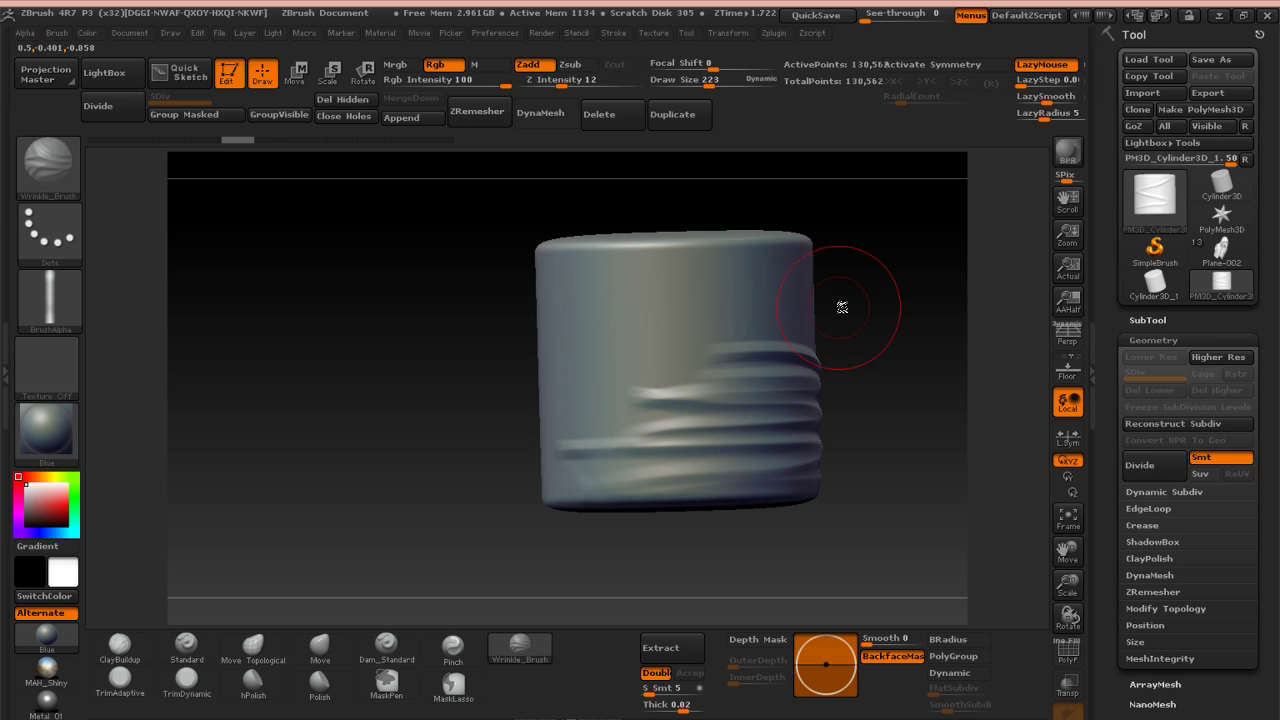
drag(845, 304, 560, 373)
key(ctrl+z)
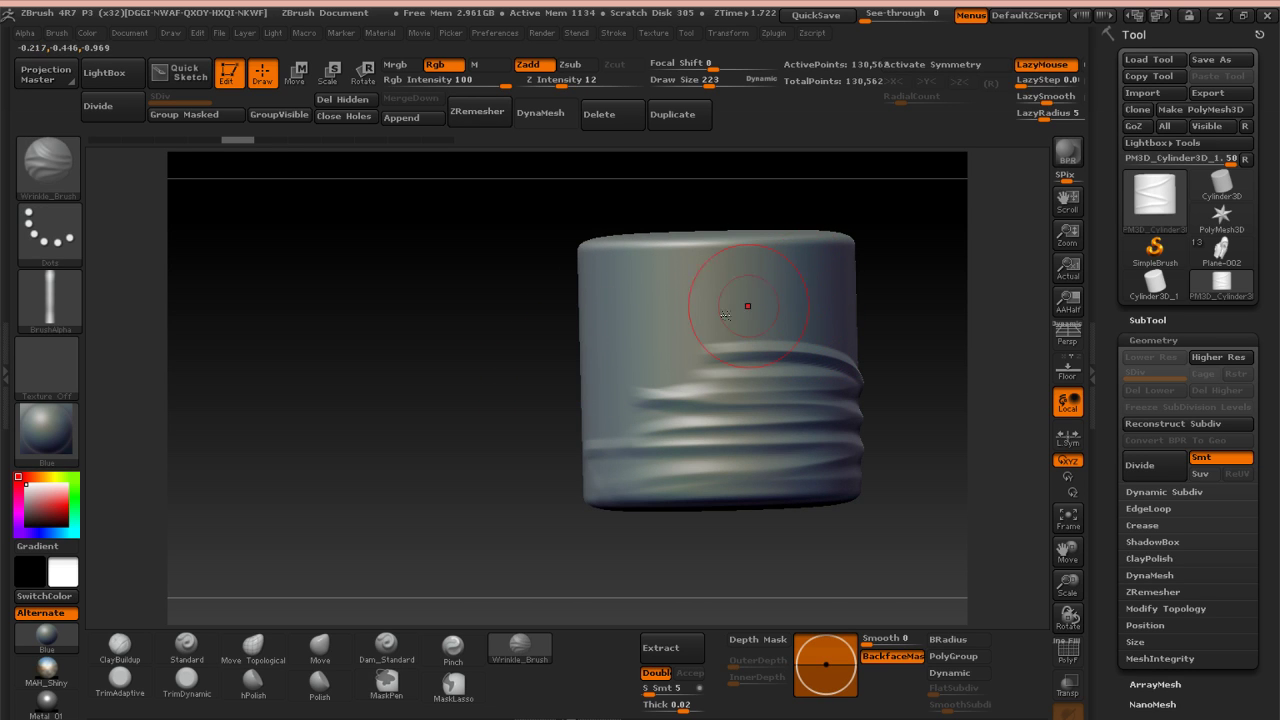
mouse_move(765, 297)
mouse_down()
mouse_move(568, 406)
mouse_move(545, 398)
mouse_up()
key(ctrl+z)
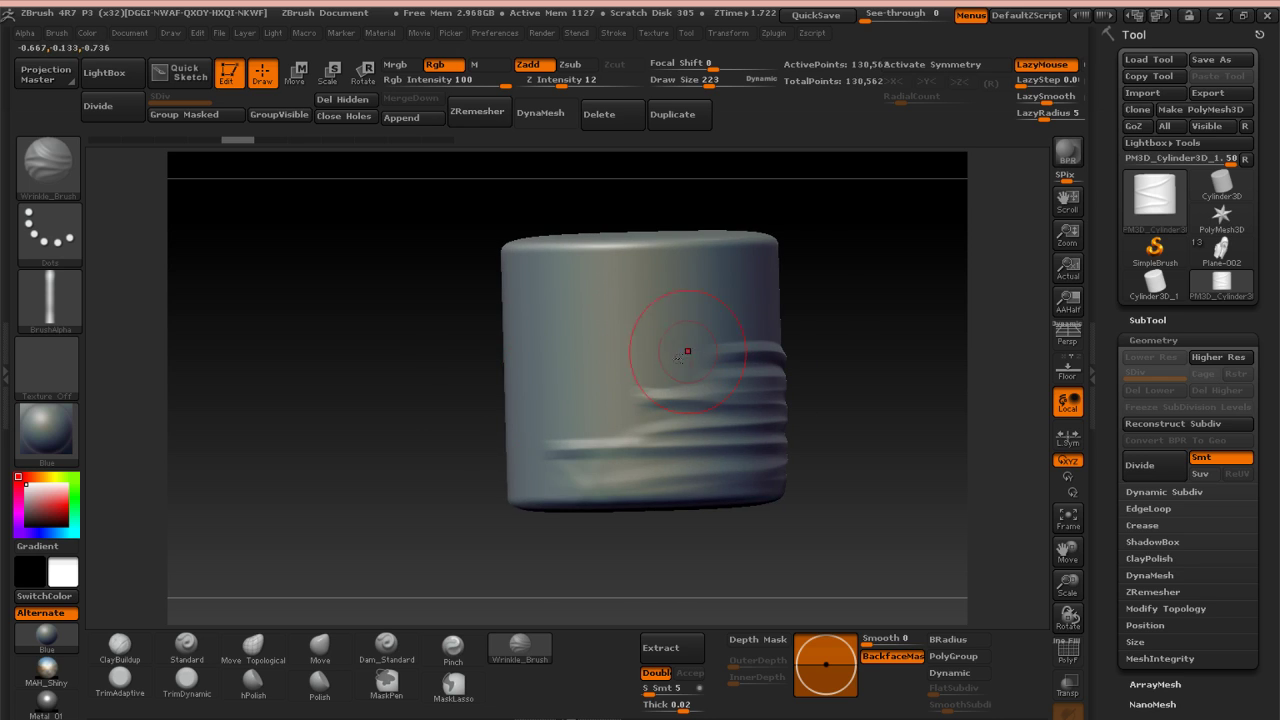
drag(688, 350, 586, 407)
key(ctrl+z)
Sculpt diagonal folds sloping down from the ends of the horizontal folds and smooth where they meet
drag(686, 343, 454, 450)
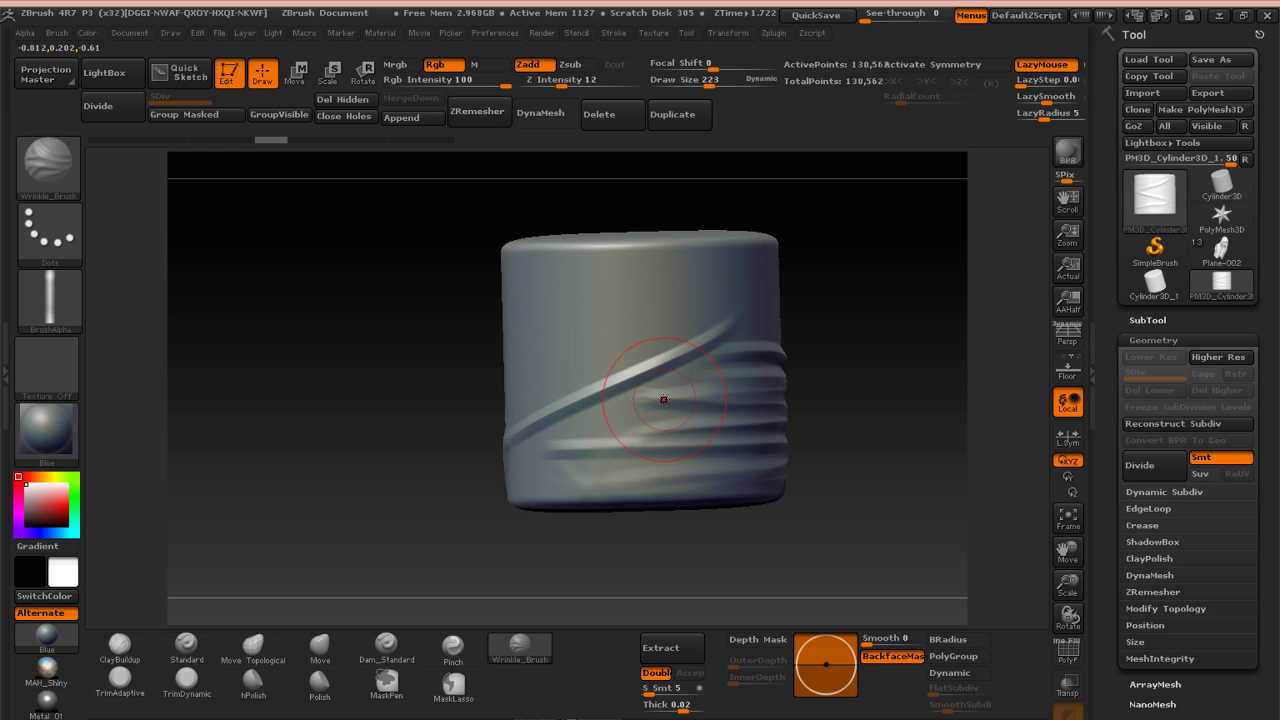
drag(664, 399, 502, 444)
drag(745, 409, 492, 461)
mouse_move(742, 453)
mouse_down()
mouse_move(516, 472)
mouse_move(466, 514)
mouse_up()
mouse_move(530, 460)
shift+mouse_down()
mouse_move(694, 434)
mouse_move(620, 385)
mouse_move(685, 347)
shift+mouse_up()
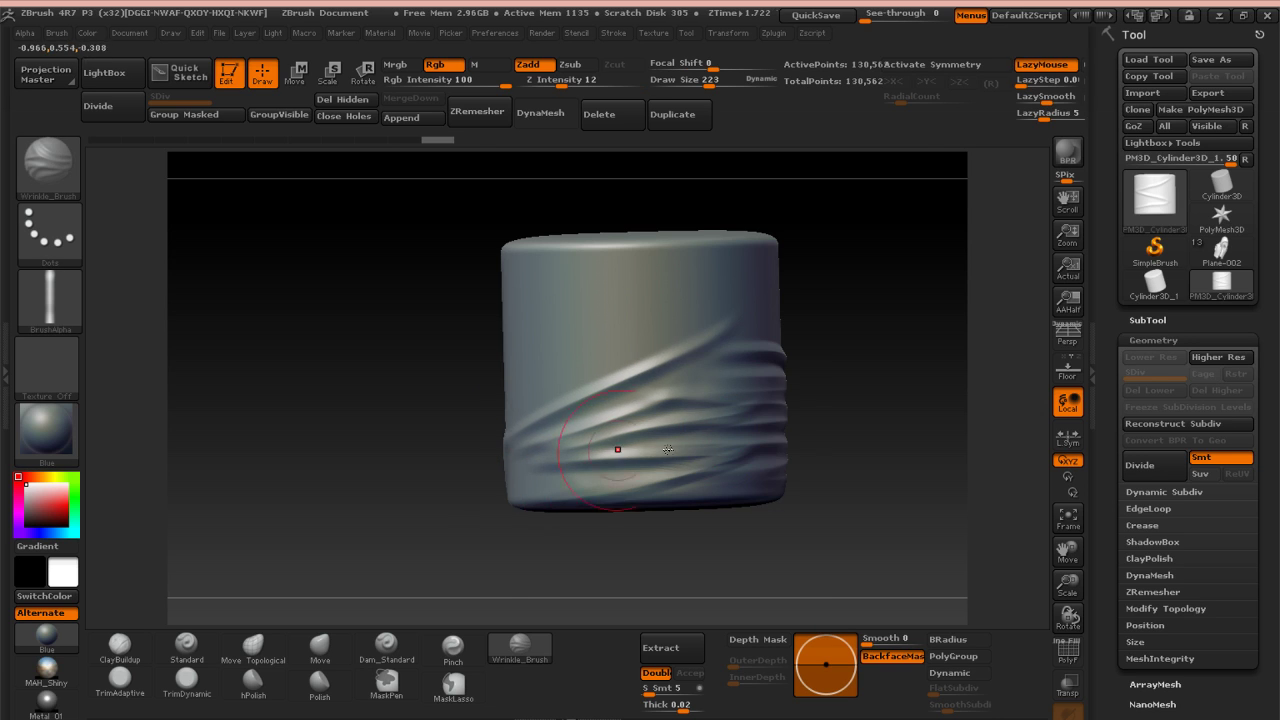
Smooth the joins of the middle folds and add slanting folds along the cylinder's lower edge
drag(862, 438, 743, 430)
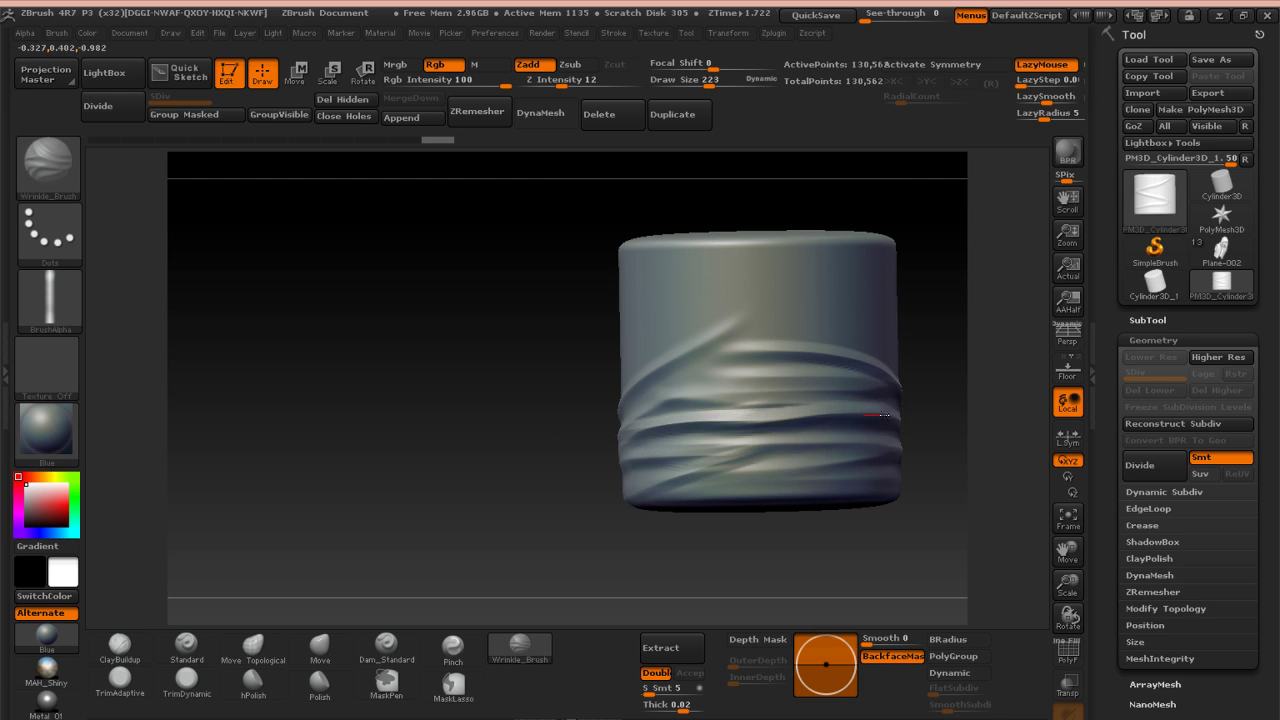
key(shift)
shift+drag(690, 414, 748, 444)
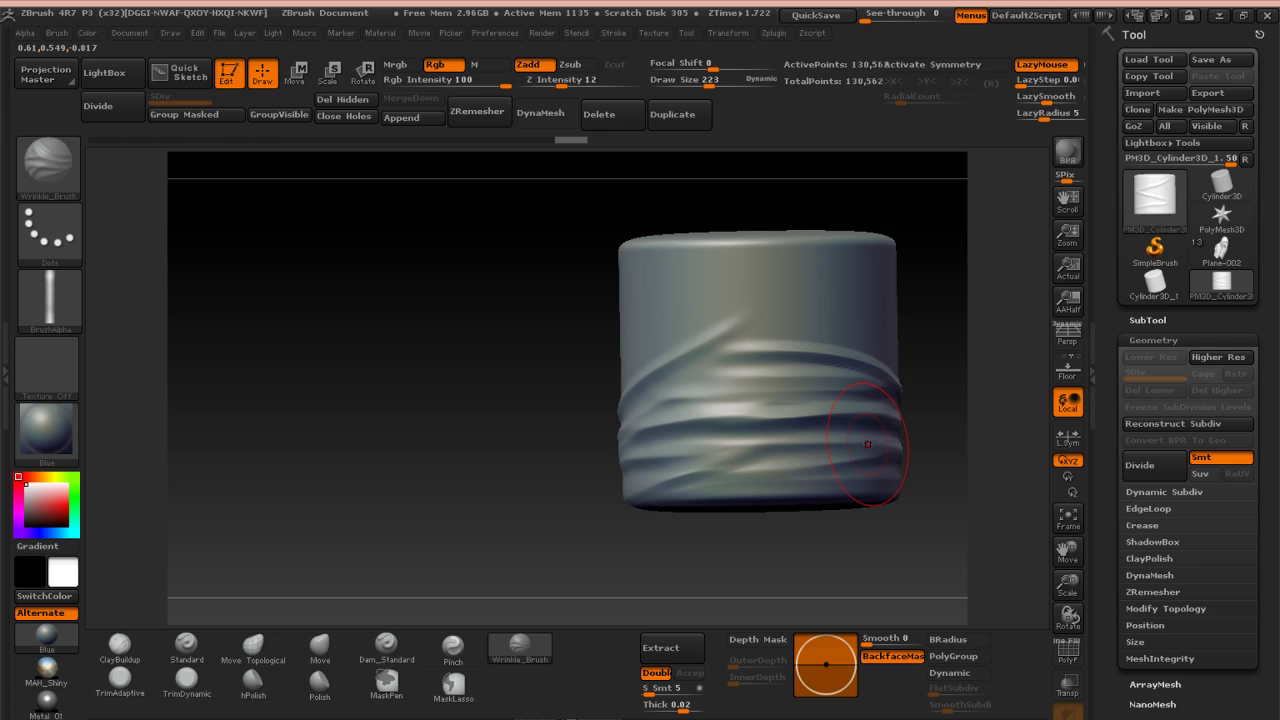
drag(884, 450, 580, 485)
drag(860, 446, 612, 499)
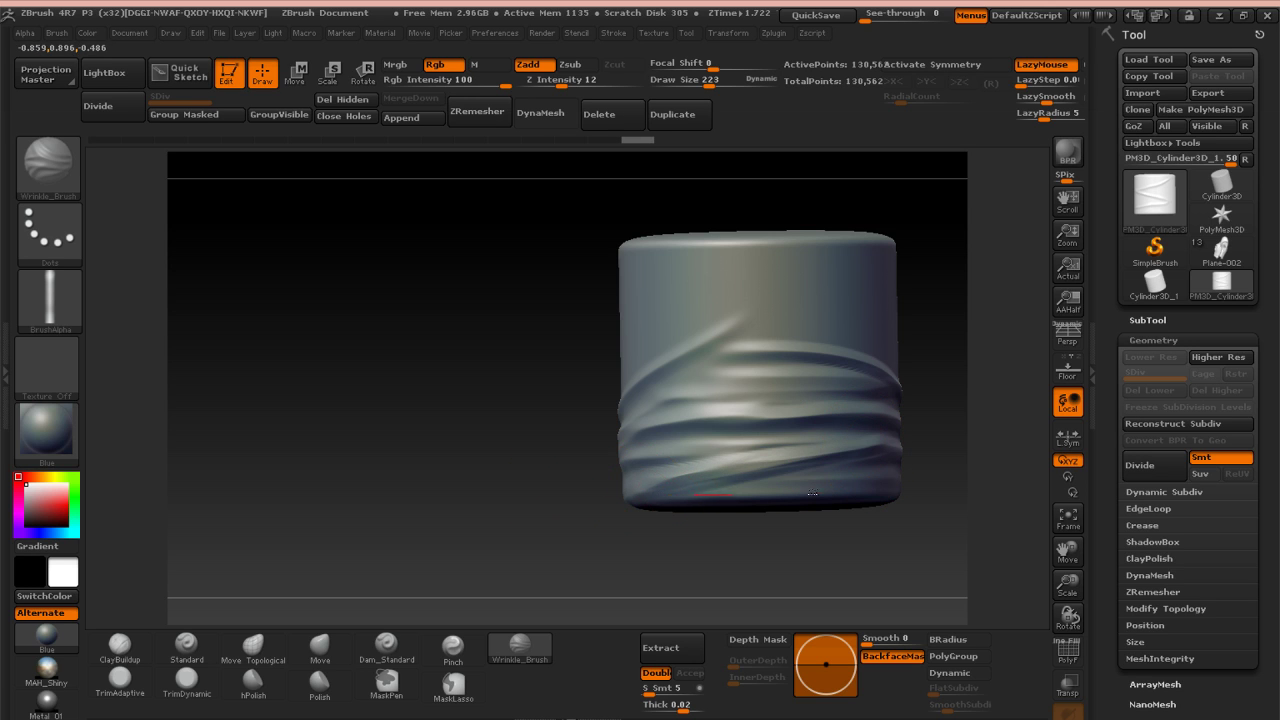
drag(812, 493, 650, 495)
mouse_move(890, 455)
mouse_down()
mouse_move(772, 488)
mouse_move(630, 494)
mouse_move(680, 490)
mouse_move(590, 456)
mouse_move(855, 466)
mouse_move(622, 501)
mouse_up()
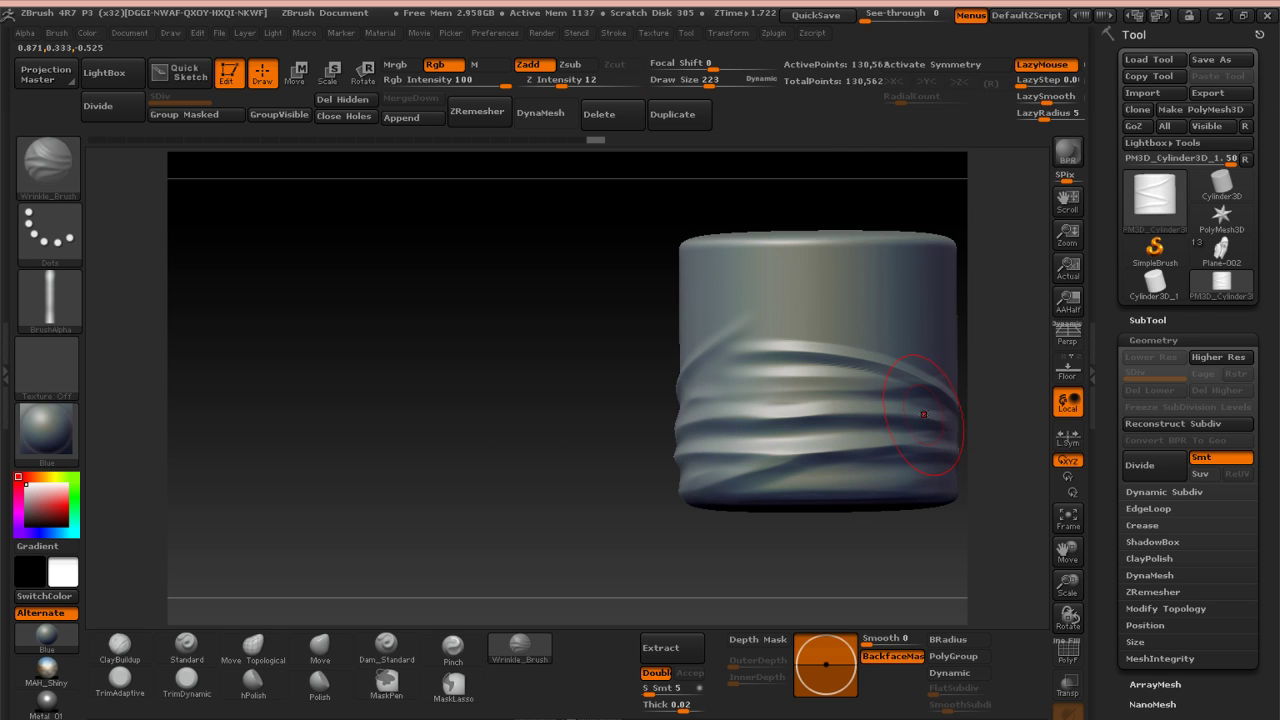
Add horizontal folds across the upper part of the wrinkled band and smooth them into the existing folds
mouse_move(924, 414)
mouse_down()
mouse_move(647, 419)
mouse_move(862, 404)
mouse_move(668, 397)
mouse_up()
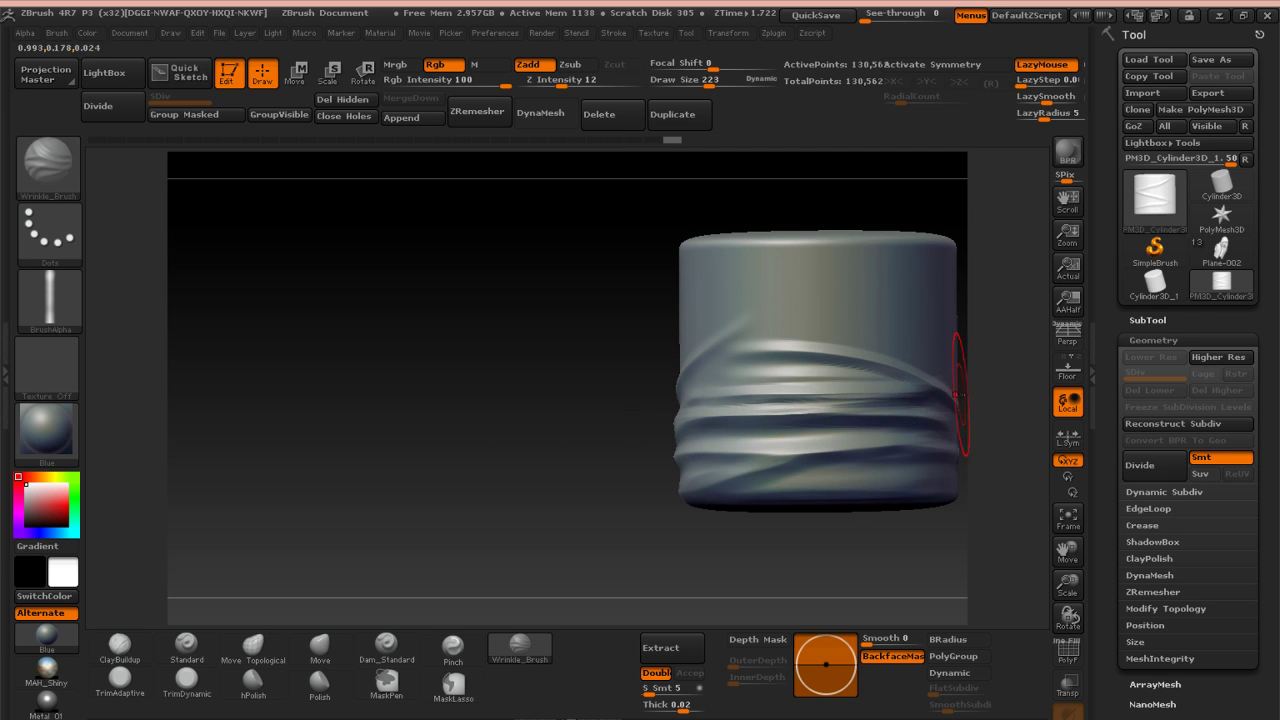
shift+drag(945, 394, 687, 419)
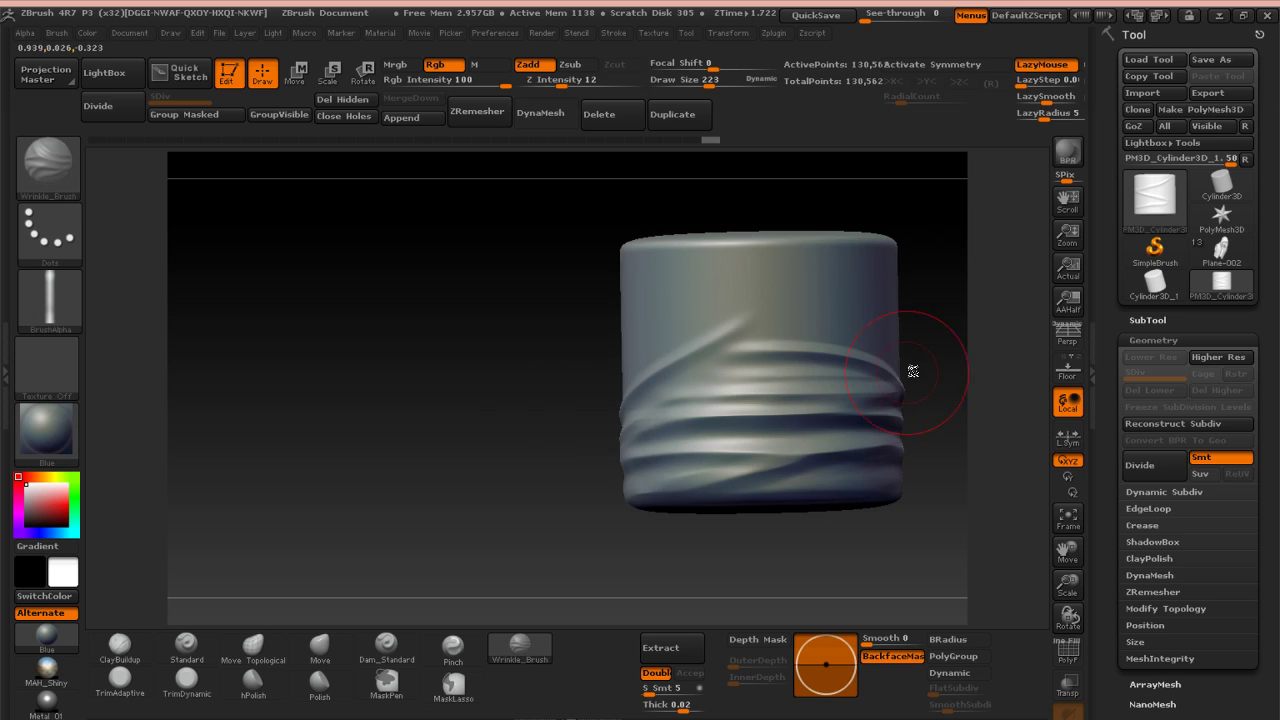
drag(909, 371, 601, 365)
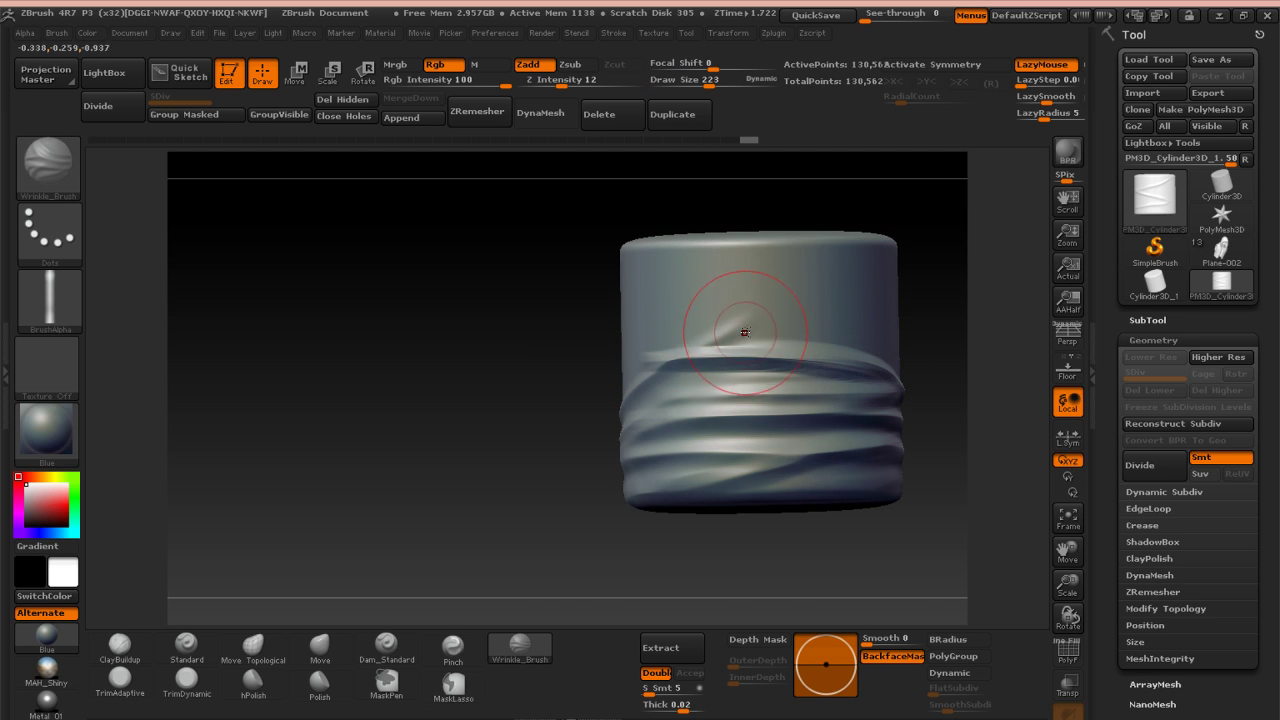
drag(745, 332, 757, 320)
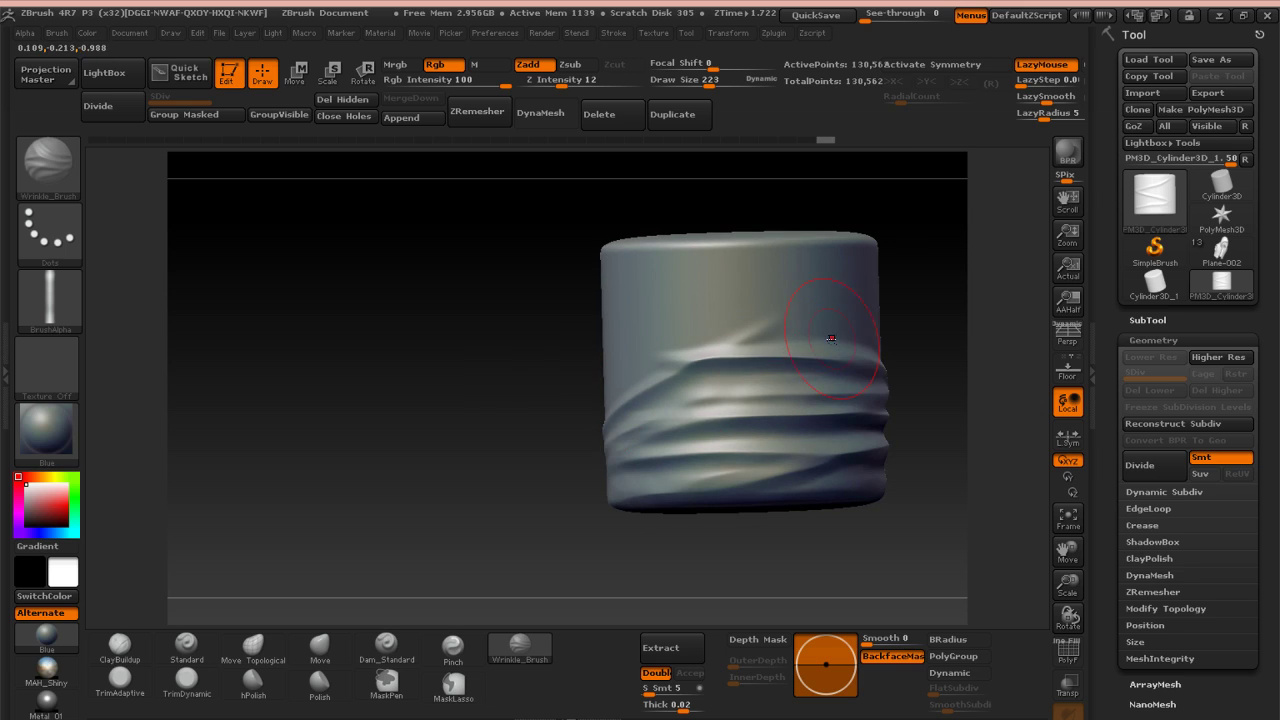
Sculpt a slanted fold over the top of the wrinkled band and smooth its overlap with the fold below
drag(832, 340, 578, 385)
key(shift)
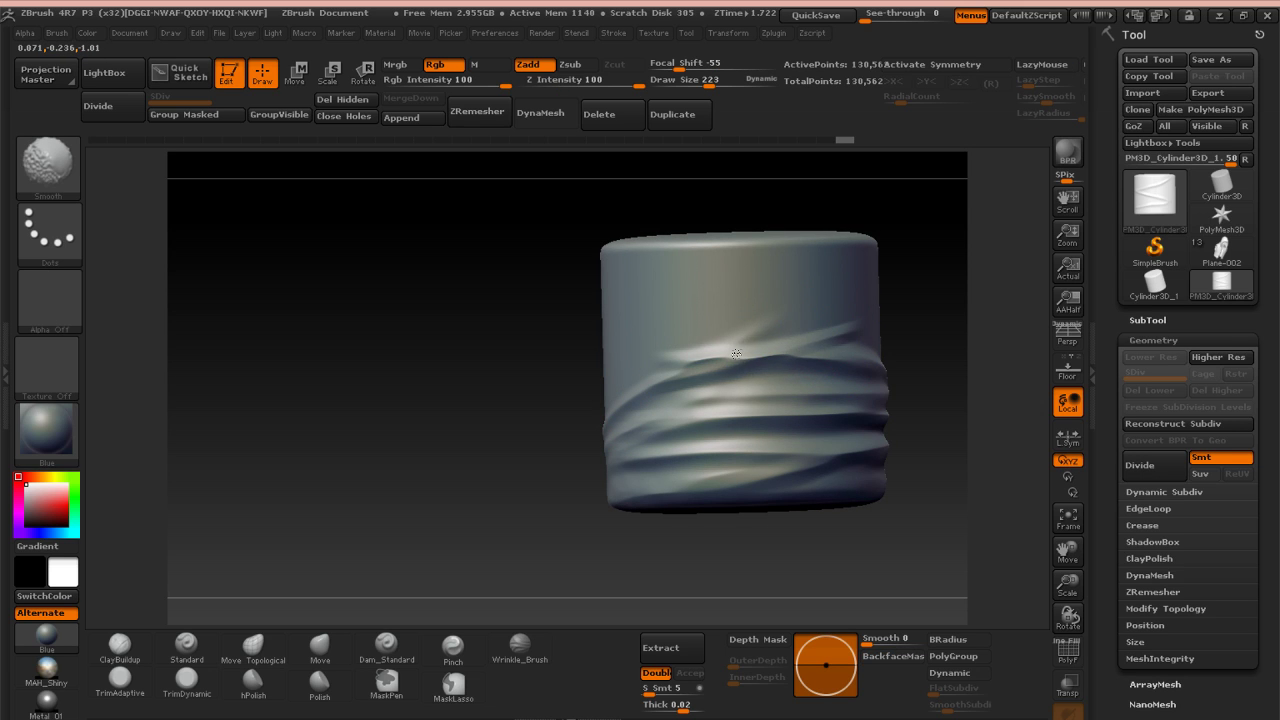
shift+drag(756, 343, 706, 370)
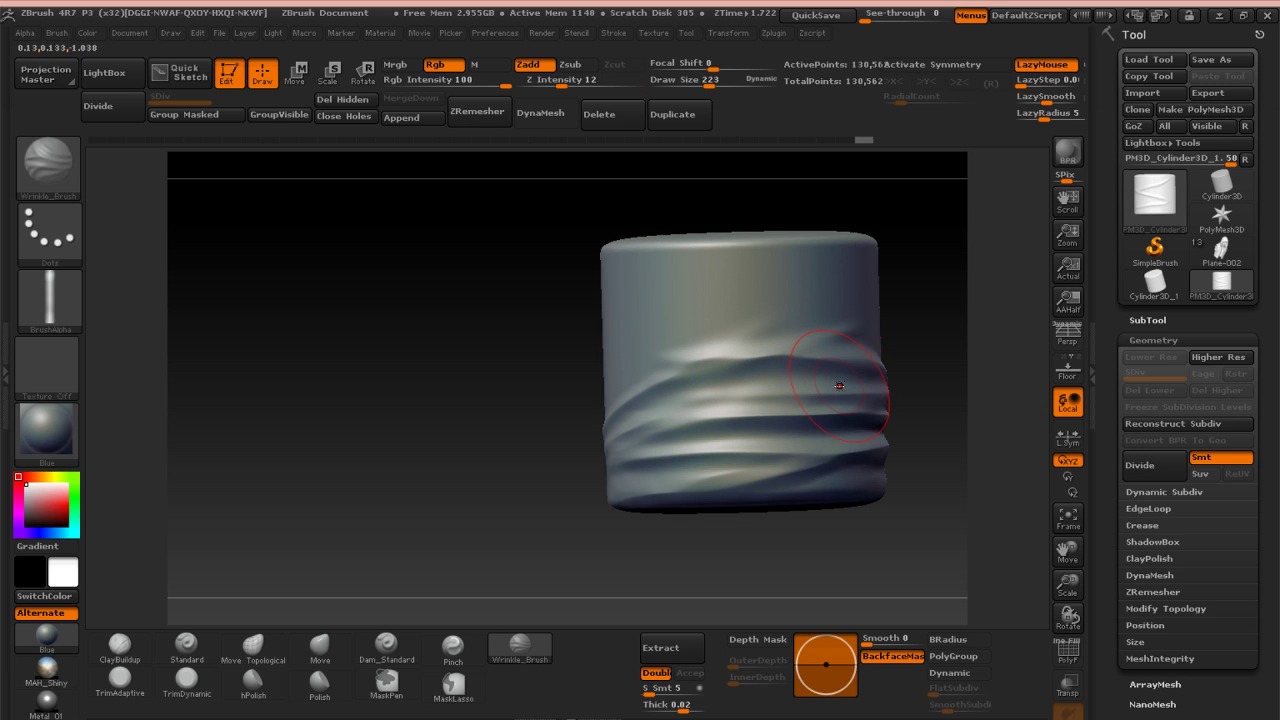
Reinforce the band's top fold, add a long slanted fold above it, and smooth their ends
drag(838, 370, 706, 376)
drag(706, 377, 724, 378)
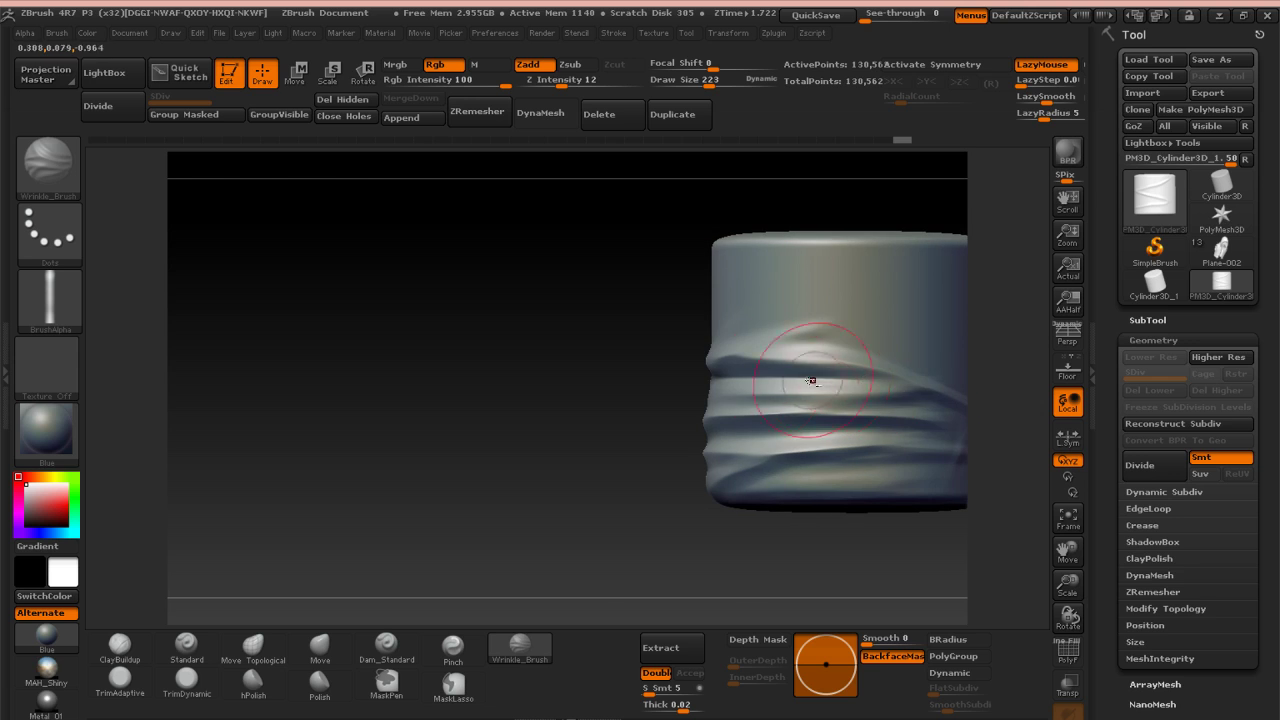
drag(865, 382, 652, 382)
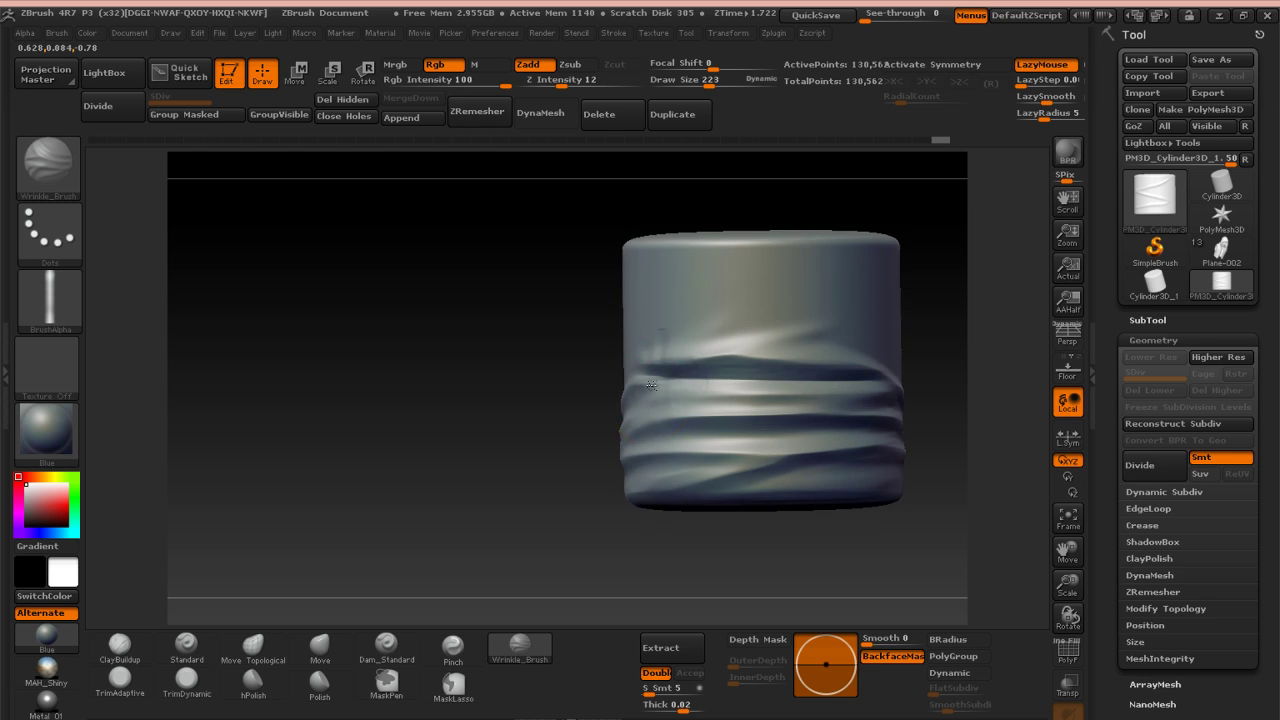
key(shift)
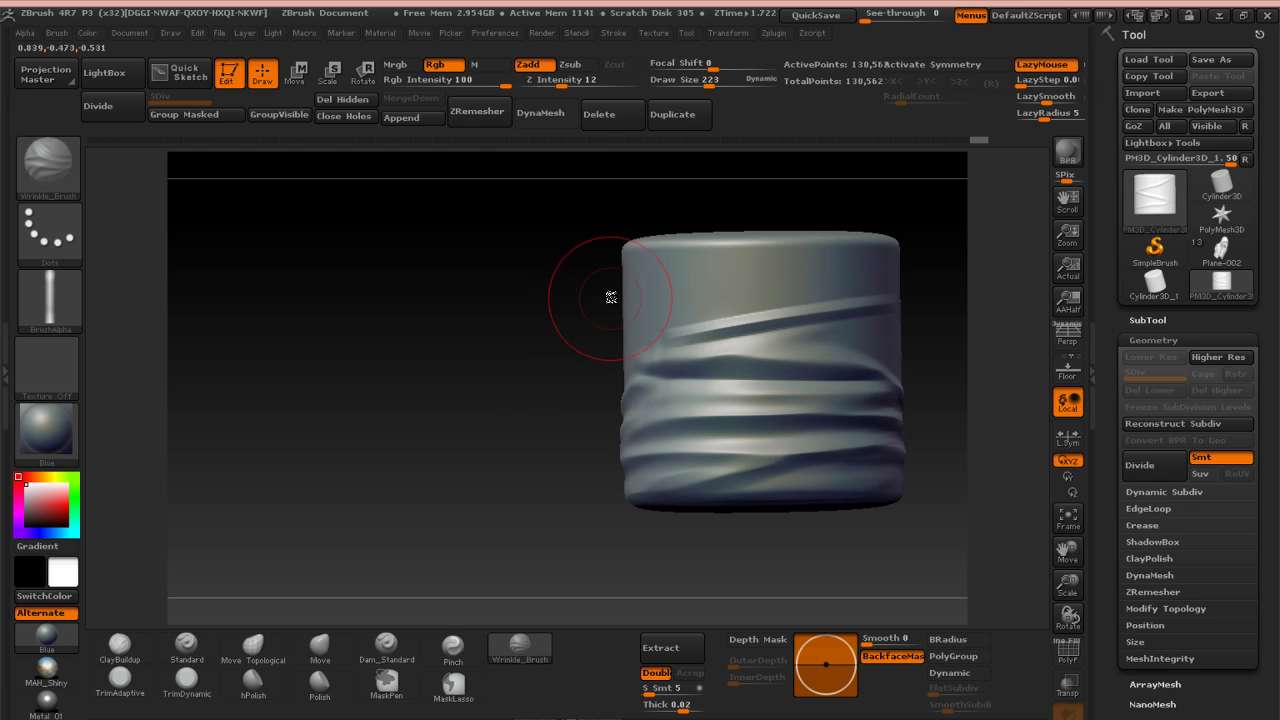
key(shift)
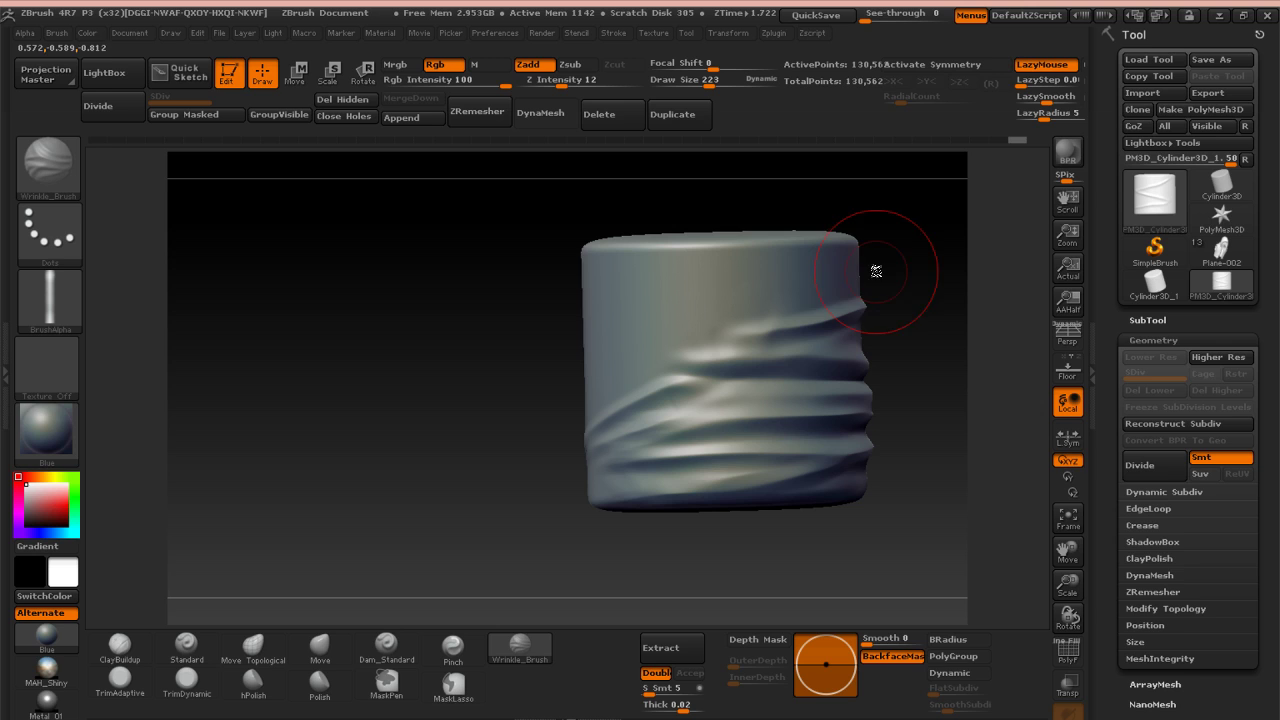
Sculpt horizontal folds around the cylinder's upper part with a slanted fold crossing them, and soften their ends
mouse_move(811, 285)
mouse_down()
mouse_move(612, 289)
mouse_move(832, 309)
mouse_move(566, 315)
mouse_up()
shift+drag(648, 306, 698, 301)
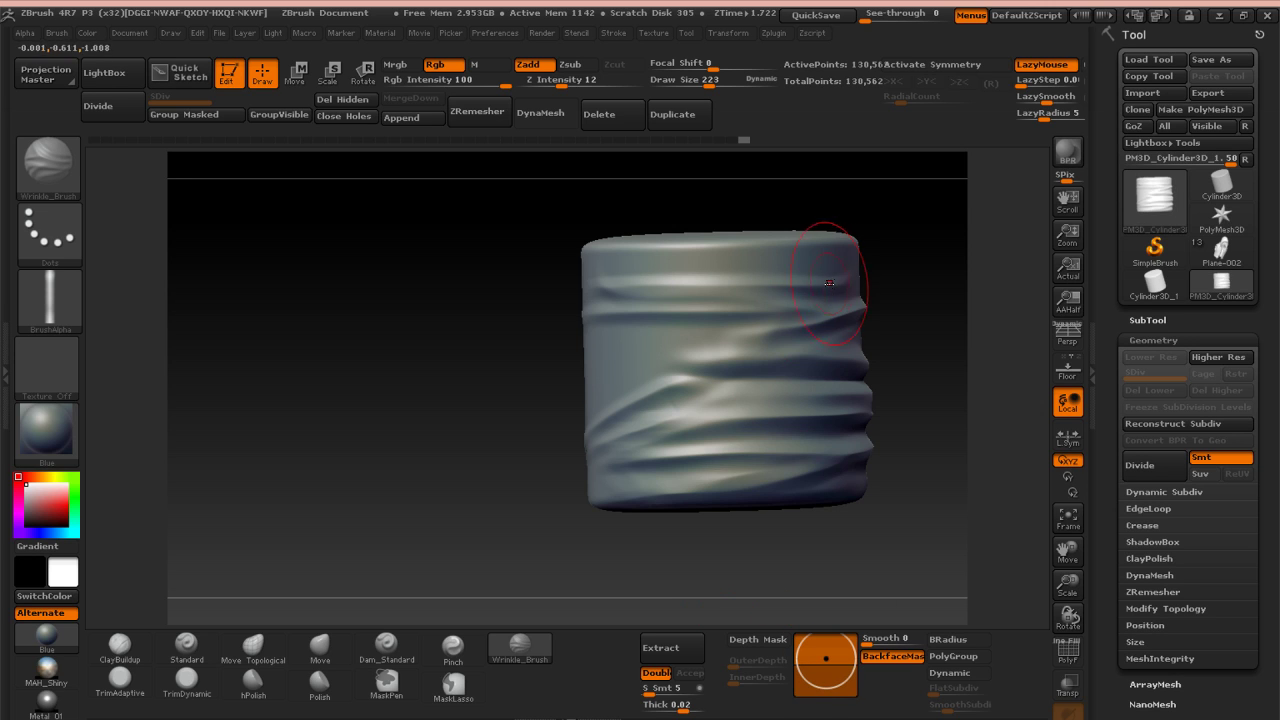
mouse_move(862, 258)
mouse_down()
mouse_move(603, 329)
mouse_move(892, 326)
mouse_up()
drag(584, 257, 782, 352)
key(ctrl+z)
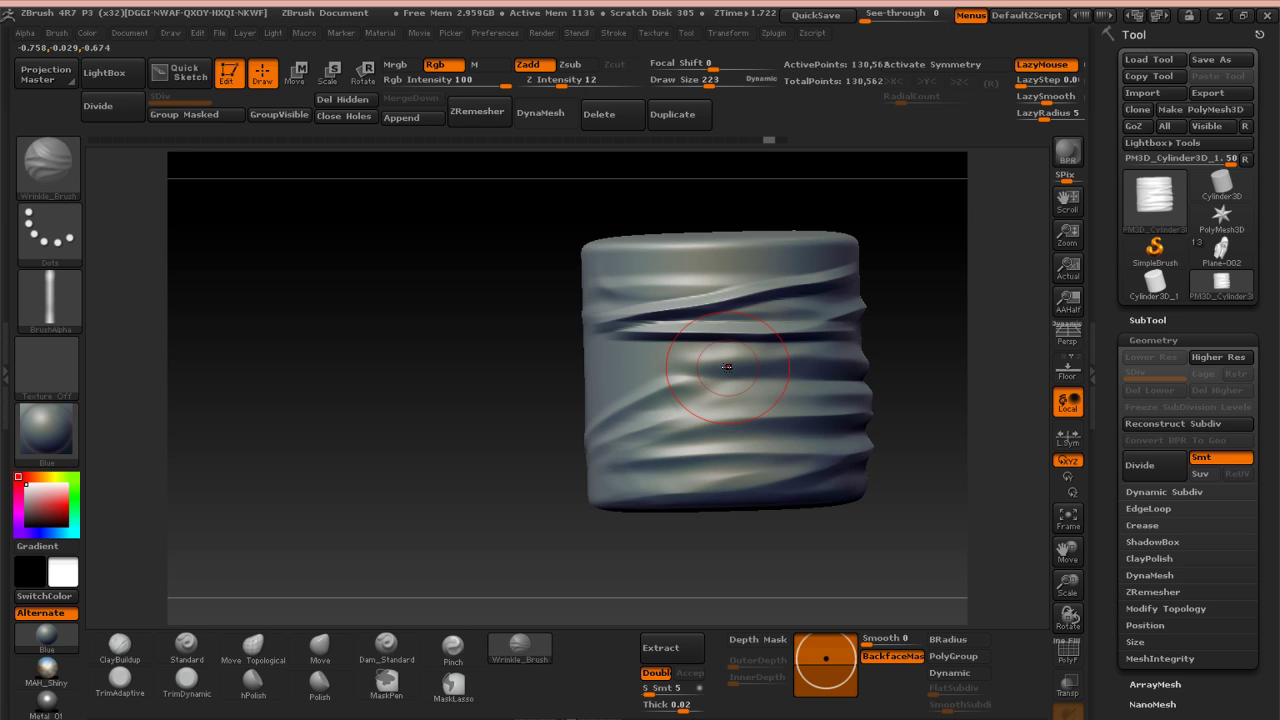
Carve crossing diagonal folds through the cylinder's middle and smooth the points where they intersect
drag(847, 351, 585, 387)
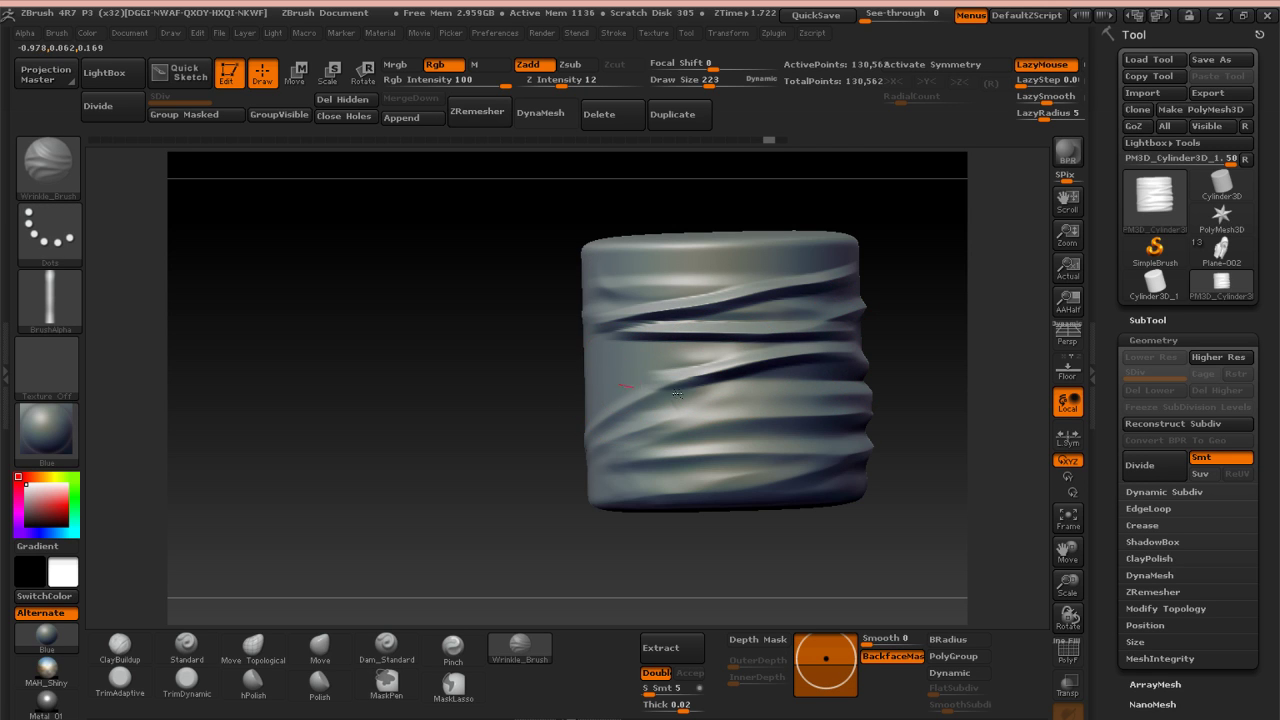
mouse_move(871, 414)
mouse_down()
mouse_move(560, 445)
mouse_move(903, 449)
mouse_move(465, 512)
mouse_move(500, 508)
mouse_up()
shift+drag(775, 415, 700, 423)
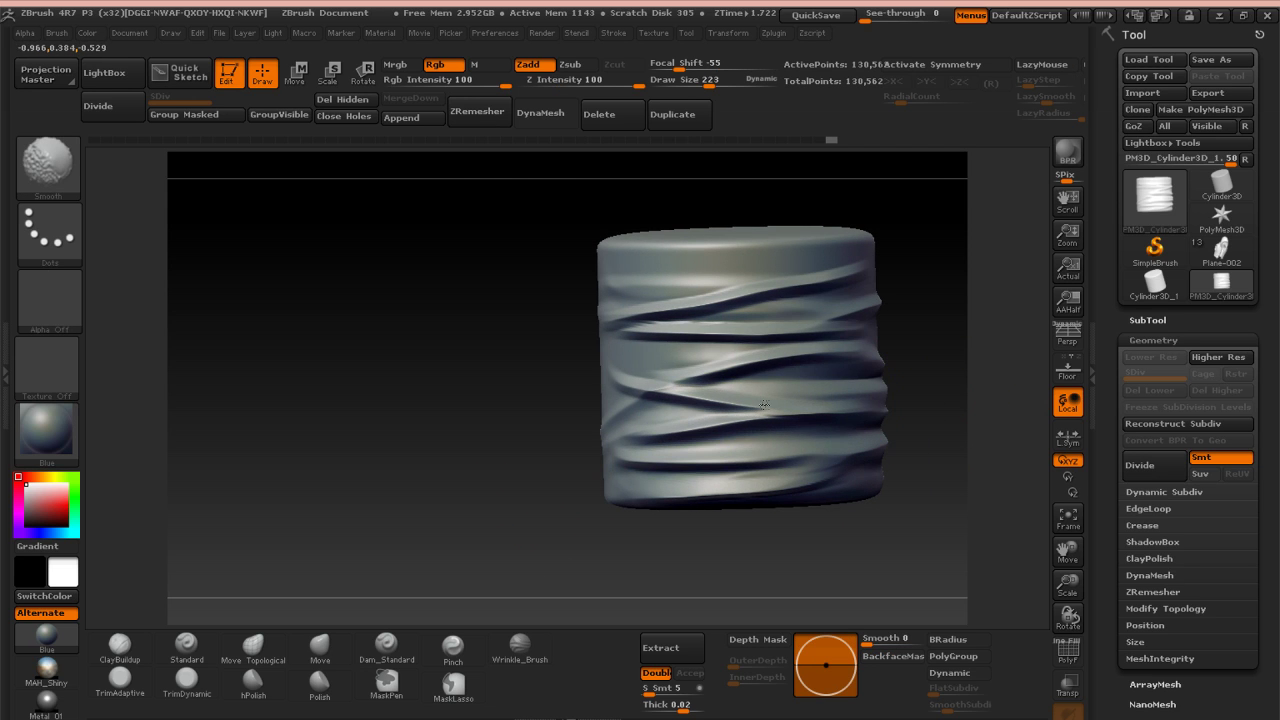
shift+drag(745, 340, 656, 327)
shift+drag(515, 415, 561, 423)
shift+drag(795, 393, 712, 412)
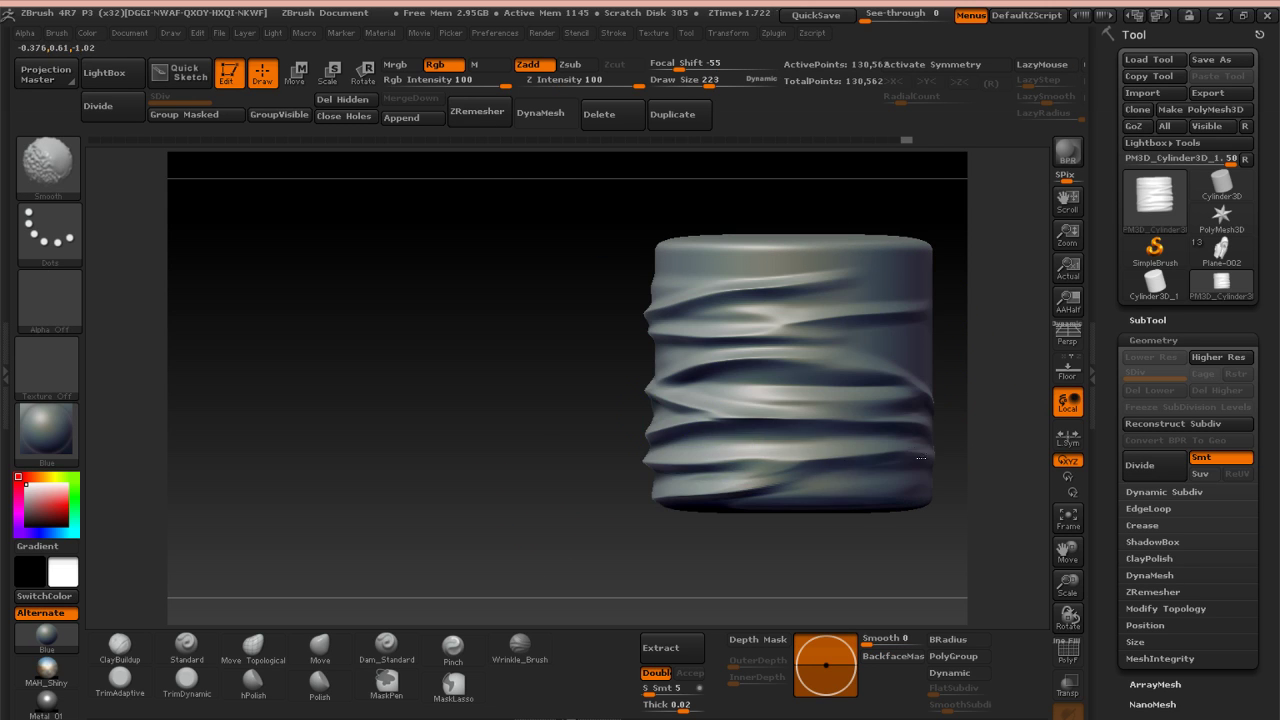
Deepen the folds in the cylinder's lower middle and smooth the sharp crossing above them
drag(523, 471, 614, 455)
drag(708, 457, 548, 468)
mouse_move(570, 448)
mouse_down()
mouse_move(766, 401)
mouse_move(481, 394)
mouse_up()
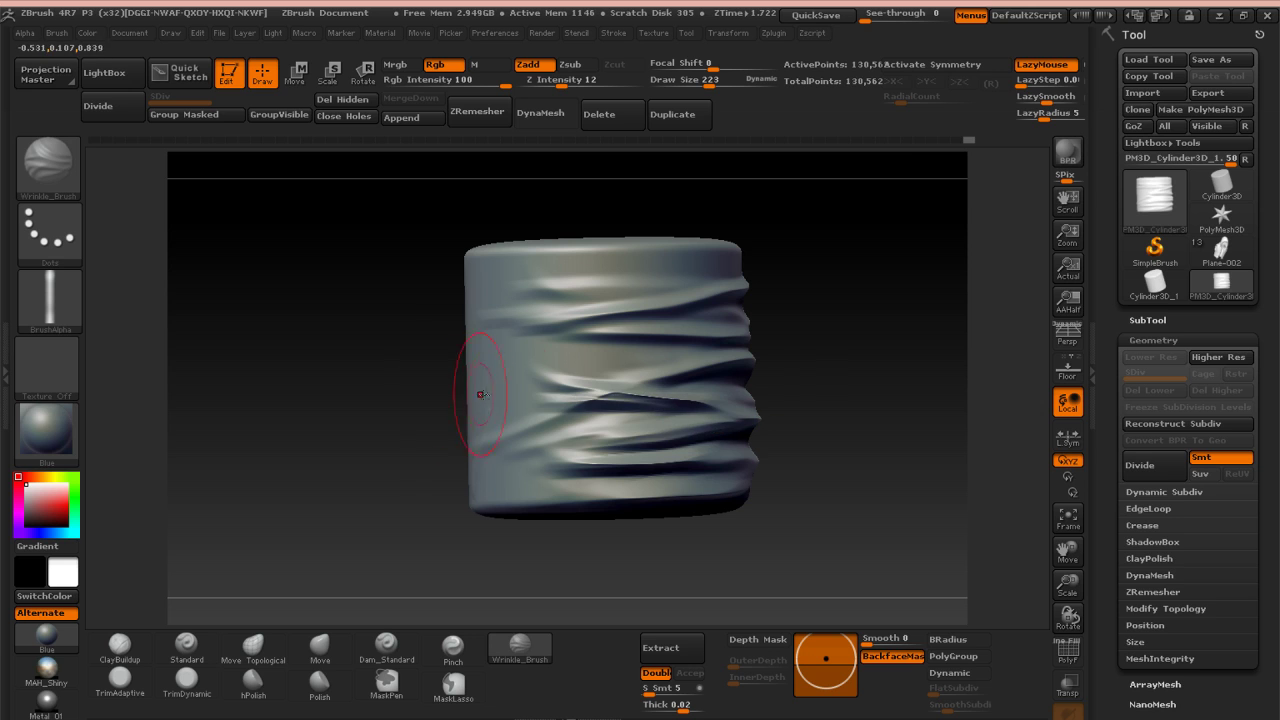
shift+drag(612, 398, 690, 397)
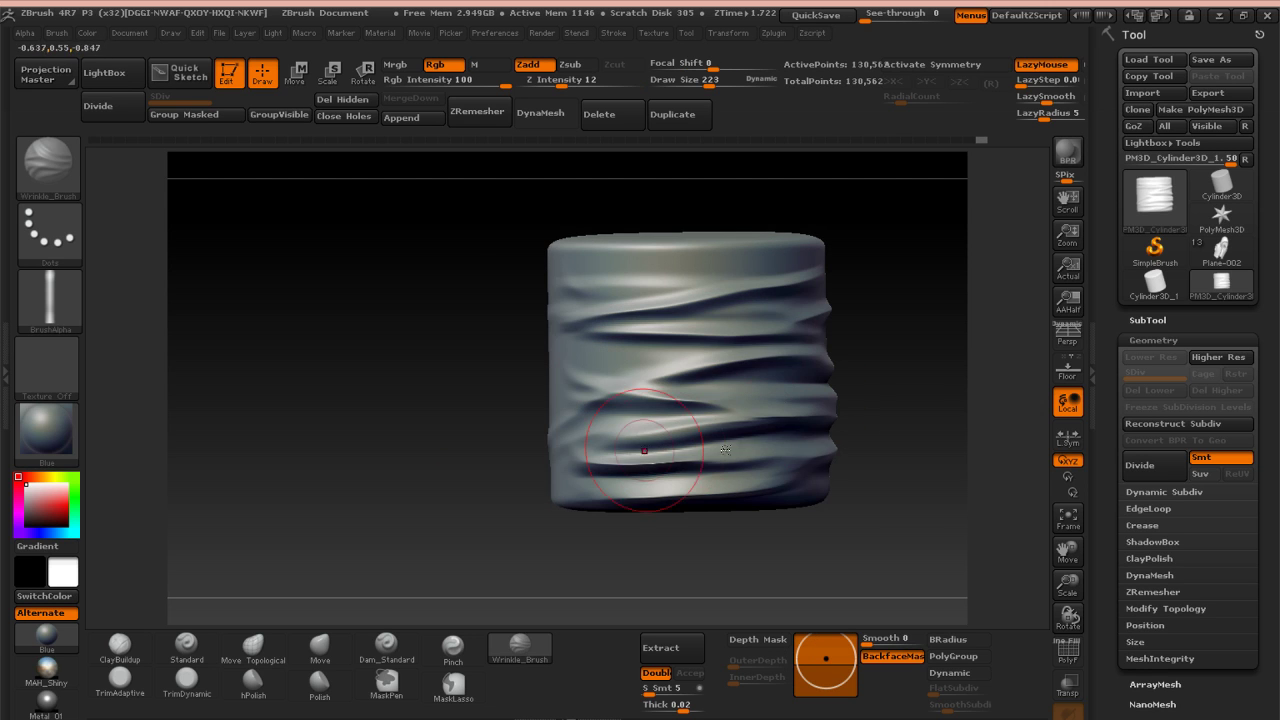
Sculpt four diagonal folds across the cylinder's plain side and soften them with the Smooth brush
drag(448, 370, 711, 345)
mouse_move(520, 253)
mouse_down()
mouse_move(394, 416)
mouse_move(248, 460)
mouse_move(428, 329)
mouse_move(368, 398)
mouse_up()
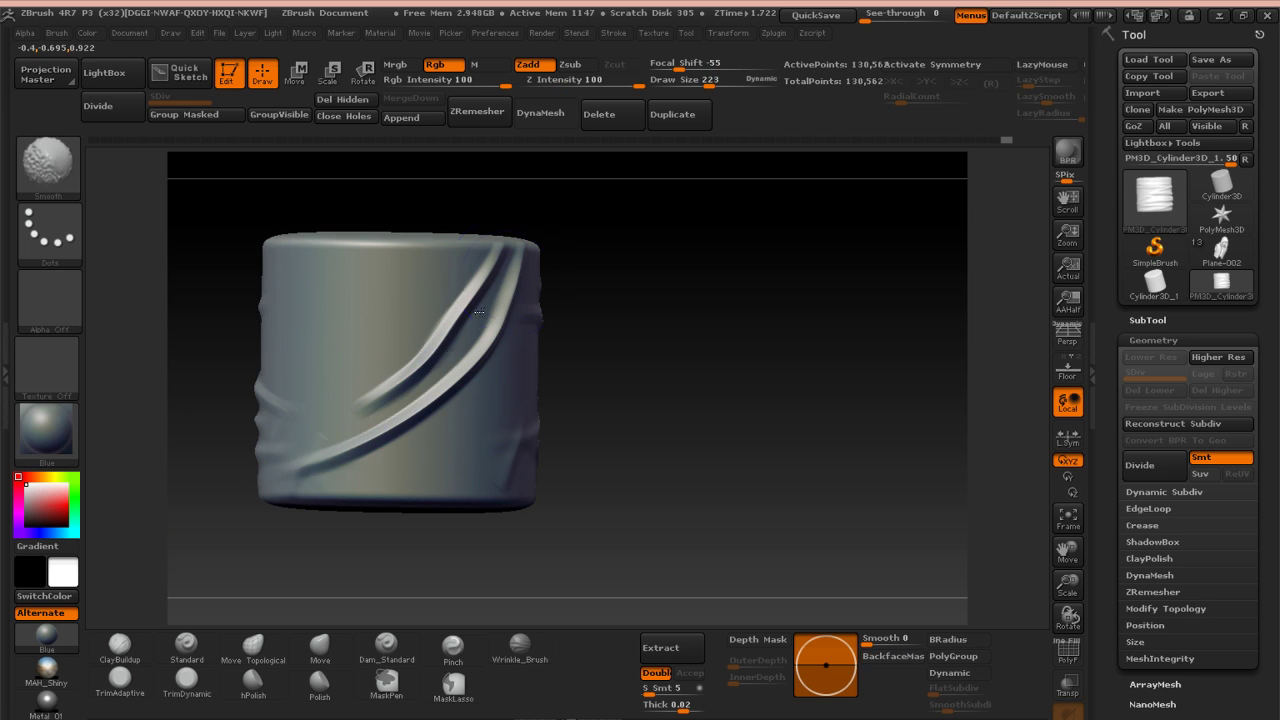
shift+drag(478, 347, 388, 412)
drag(500, 383, 380, 495)
key(shift)
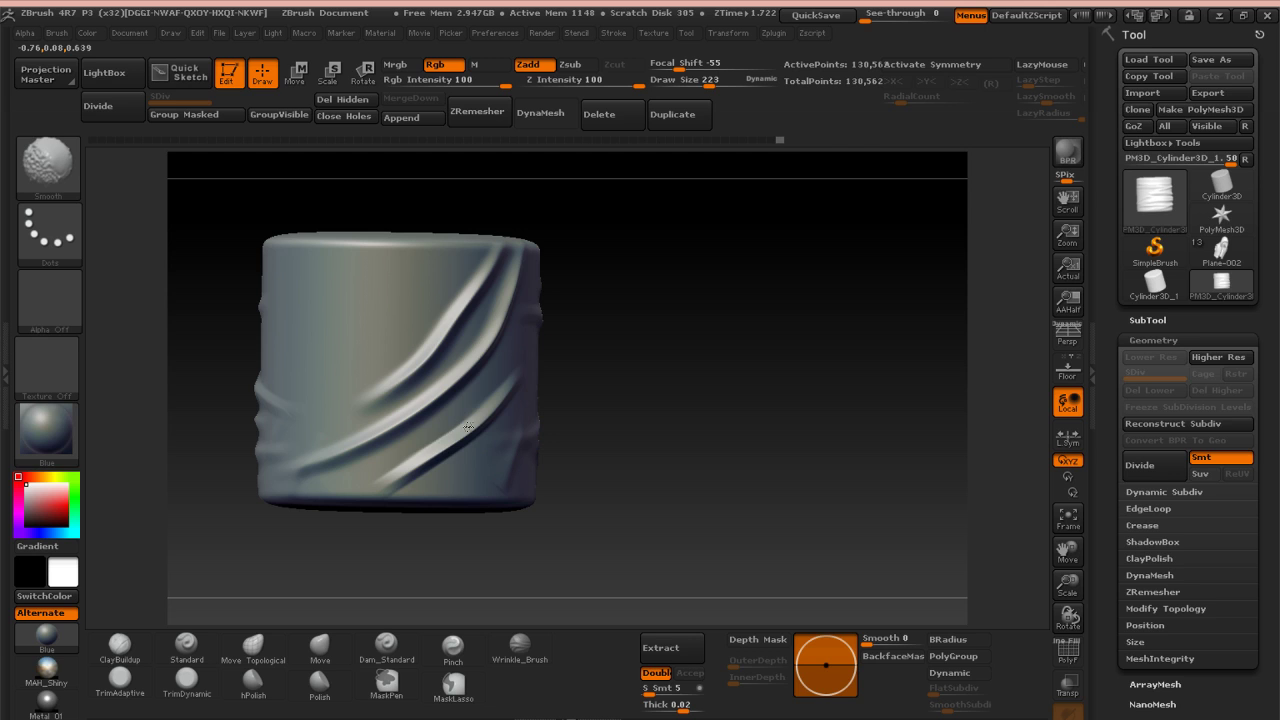
drag(462, 260, 298, 354)
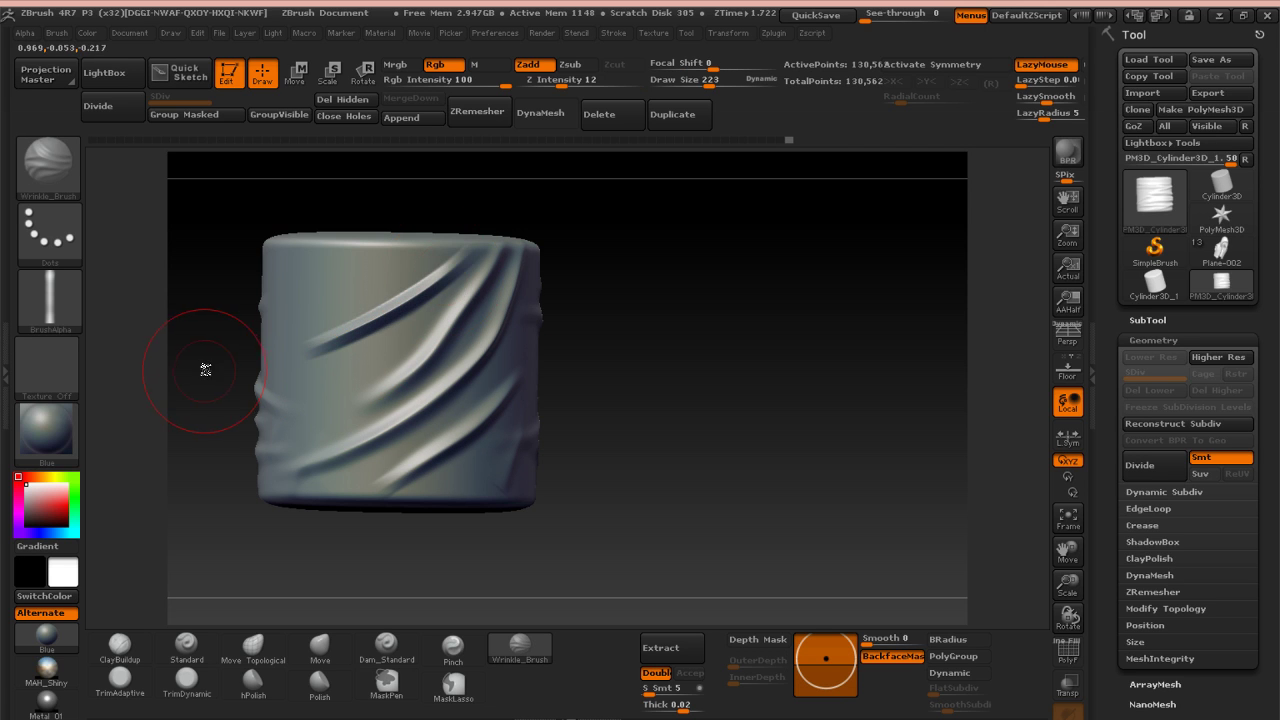
shift+drag(385, 320, 461, 292)
Sculpt three curved folds sloping down toward the diagonal folds, smoothing each one after it is drawn
drag(666, 323, 455, 318)
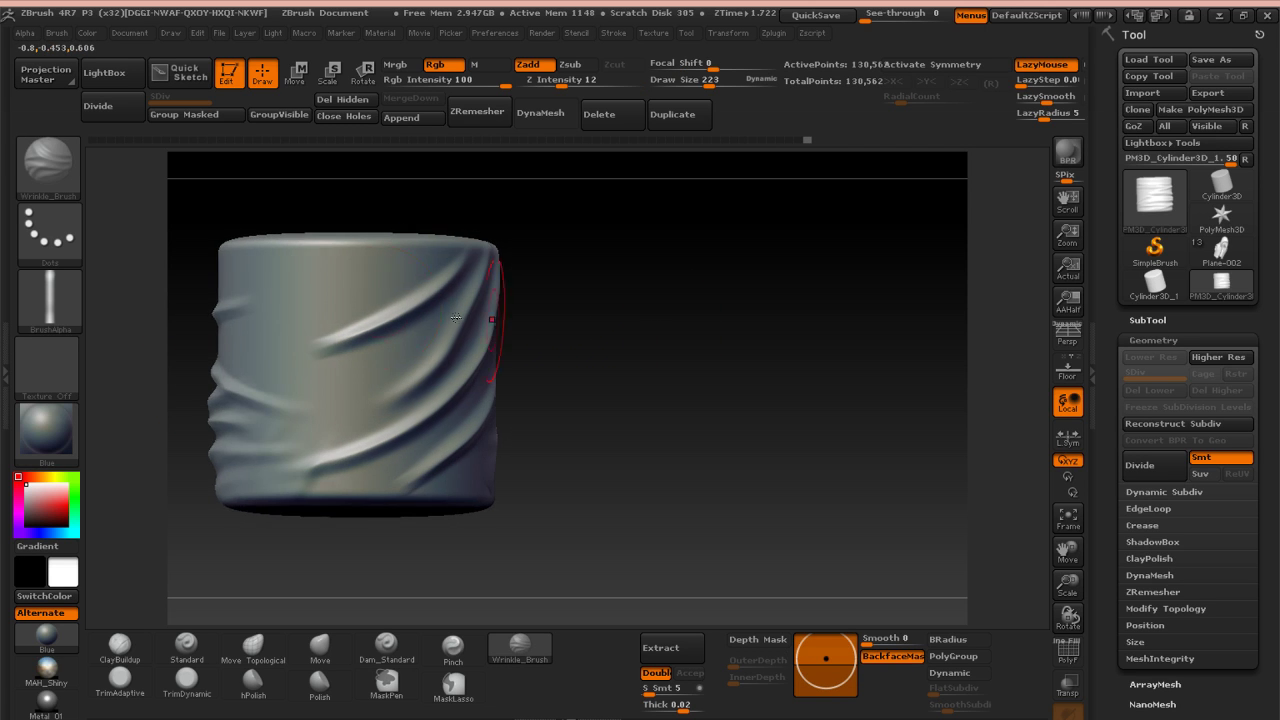
mouse_move(241, 247)
mouse_down()
mouse_move(310, 284)
mouse_move(408, 281)
mouse_up()
shift+drag(262, 272, 380, 283)
mouse_move(228, 322)
mouse_down()
mouse_move(314, 366)
mouse_move(424, 374)
mouse_up()
shift+drag(264, 354, 395, 371)
drag(230, 385, 392, 424)
shift+drag(270, 402, 375, 424)
Frame the whole cylinder in view and smooth the small lumps between folds near its lower edge
mouse_move(729, 364)
mouse_down()
mouse_move(598, 357)
mouse_move(694, 363)
mouse_move(534, 334)
mouse_move(979, 485)
mouse_up()
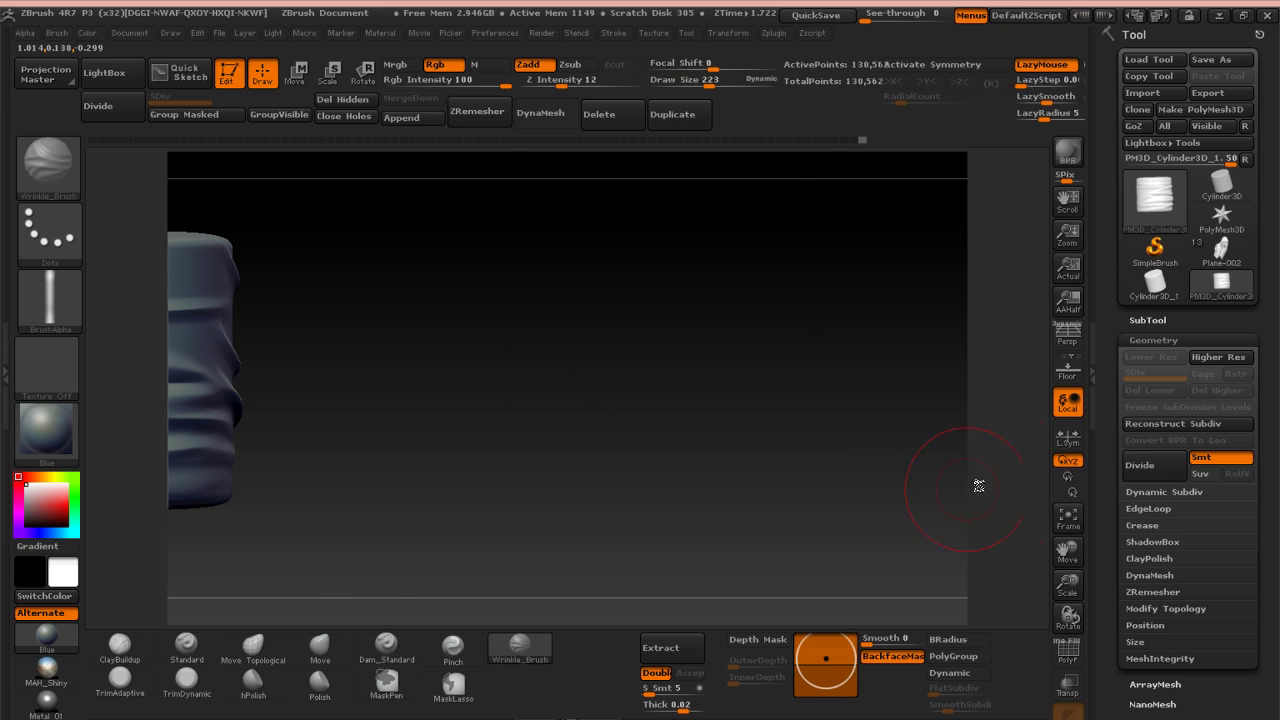
click(1070, 522)
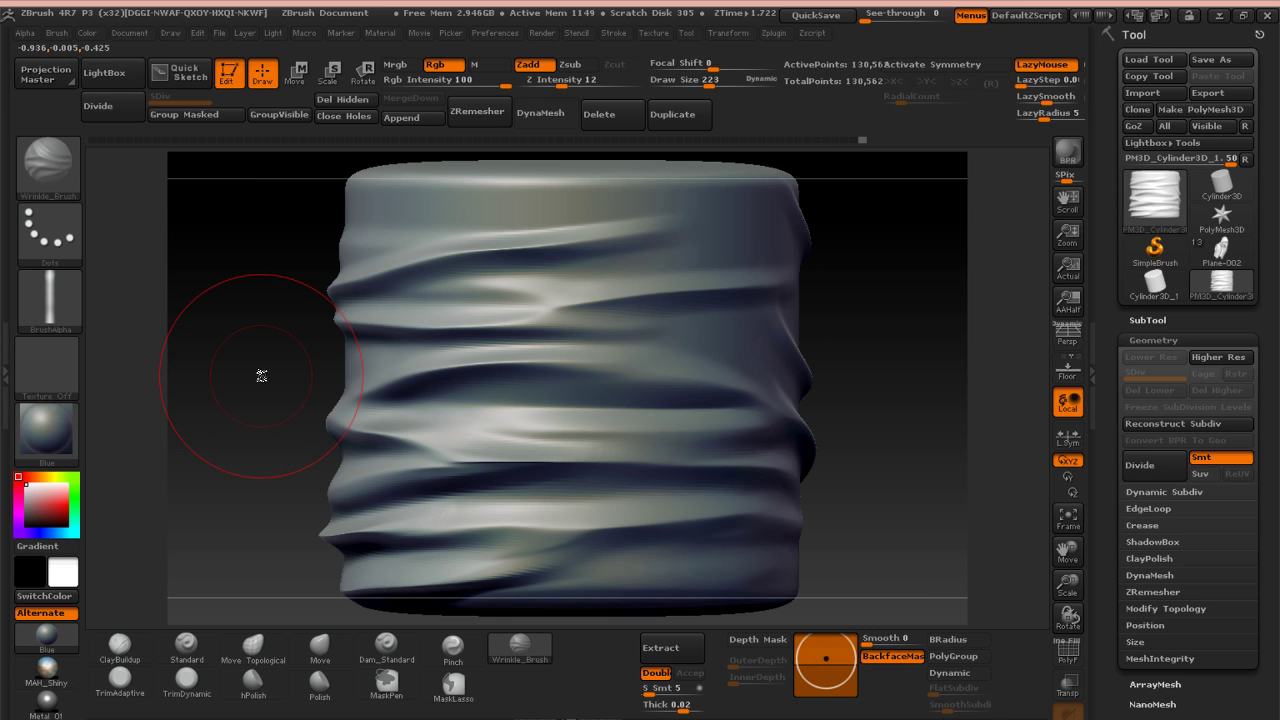
mouse_move(262, 300)
mouse_down()
mouse_move(274, 333)
mouse_move(497, 314)
mouse_move(374, 318)
mouse_up()
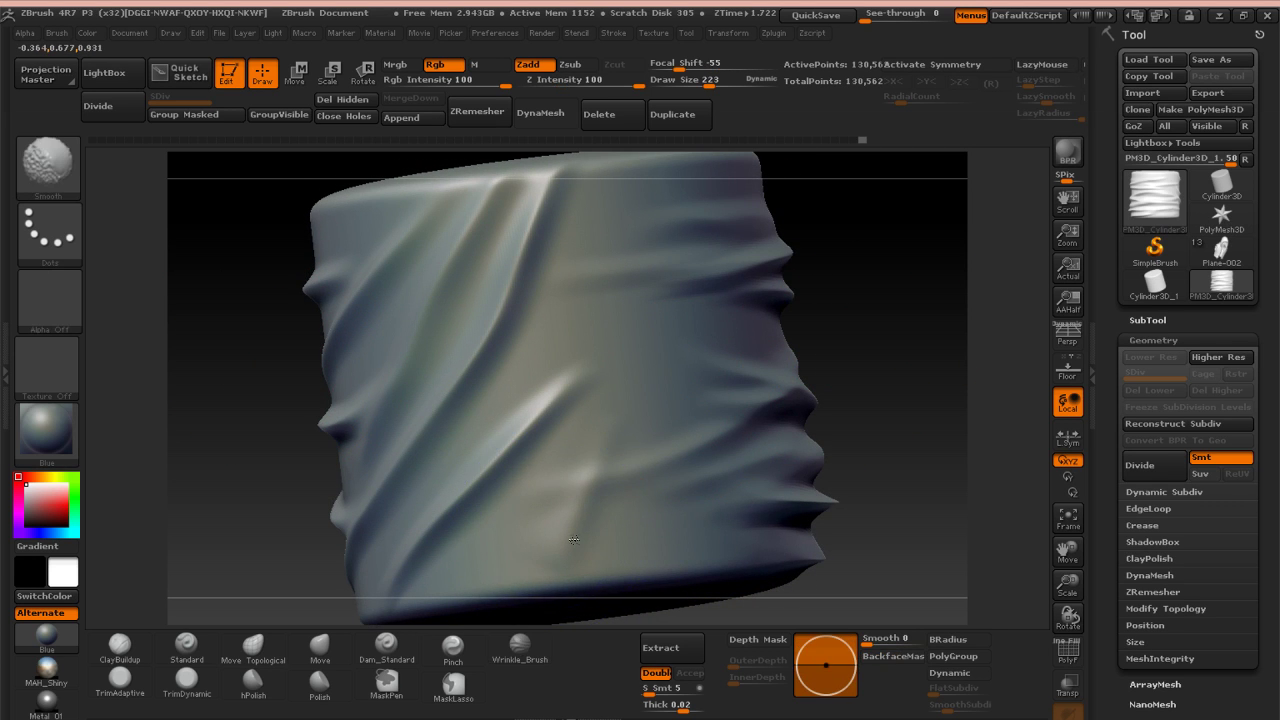
drag(900, 342, 740, 360)
shift+drag(763, 554, 736, 516)
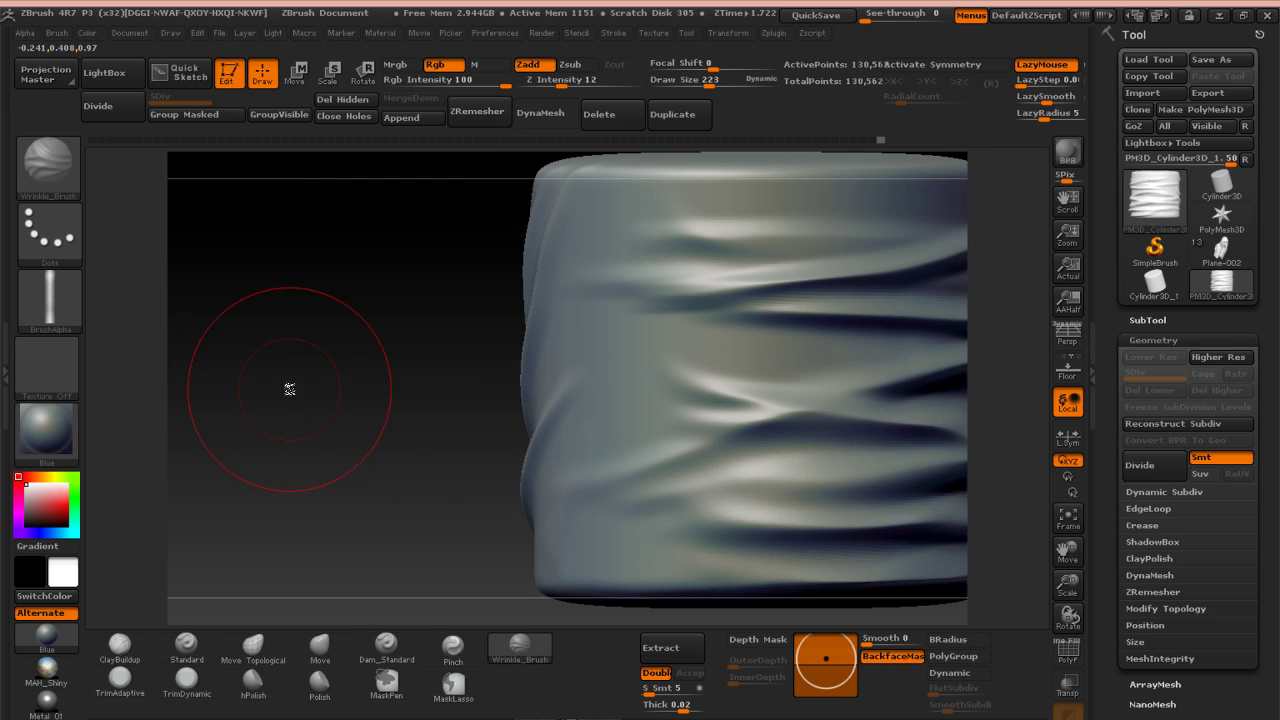
Add a horizontal fold between the upper two curved folds, smooth it, and extend the lowest curved fold upward
drag(289, 389, 432, 423)
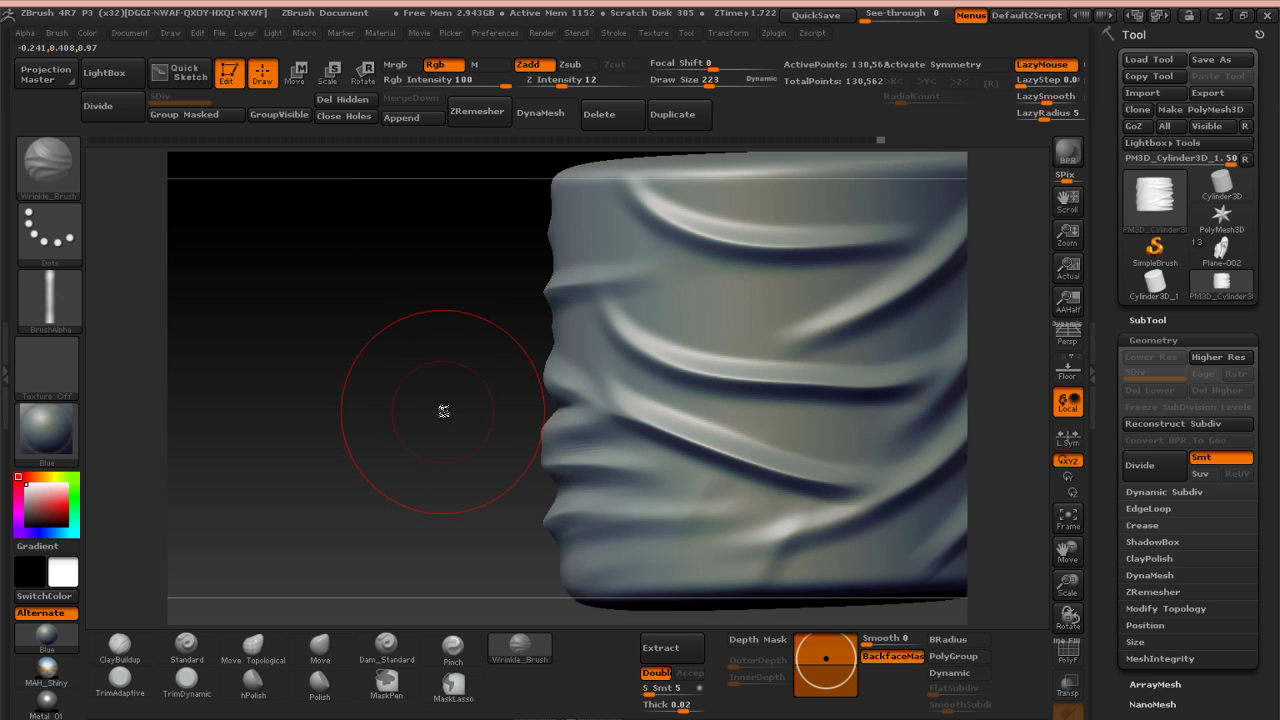
drag(812, 284, 486, 288)
shift+drag(706, 264, 692, 268)
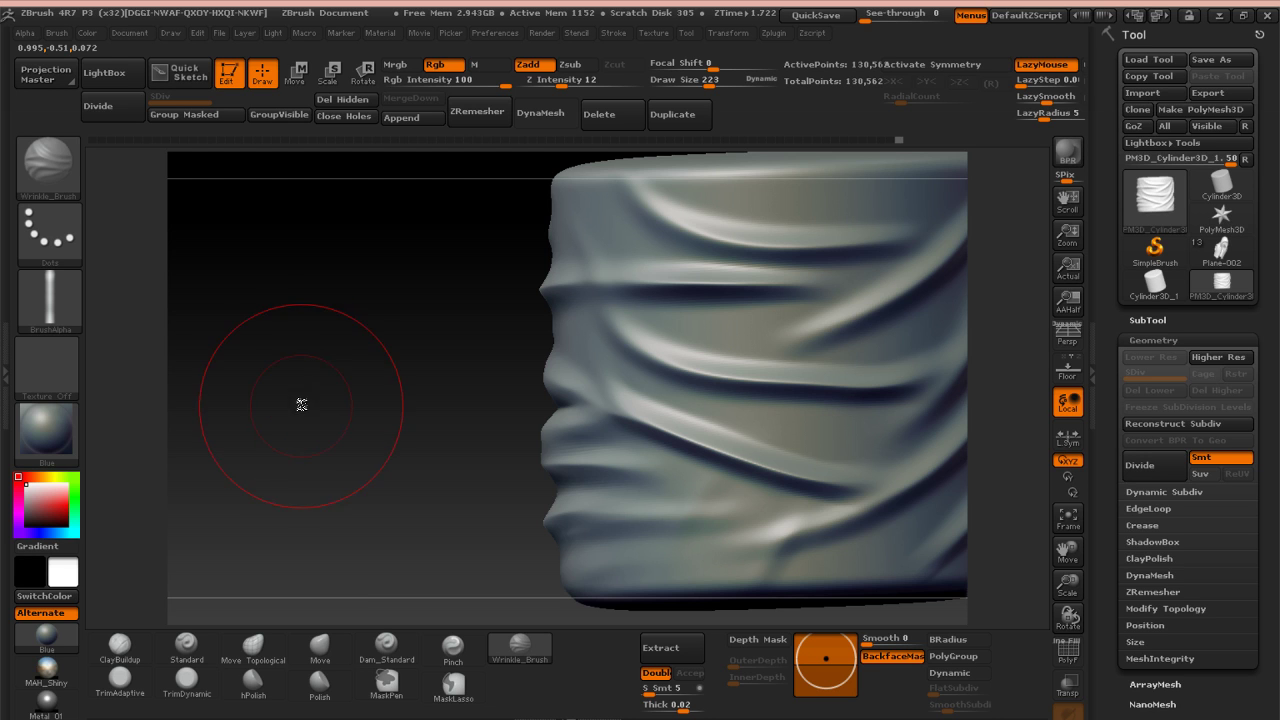
drag(301, 404, 596, 381)
mouse_move(547, 335)
mouse_down()
mouse_move(640, 420)
mouse_move(700, 446)
mouse_move(552, 346)
mouse_up()
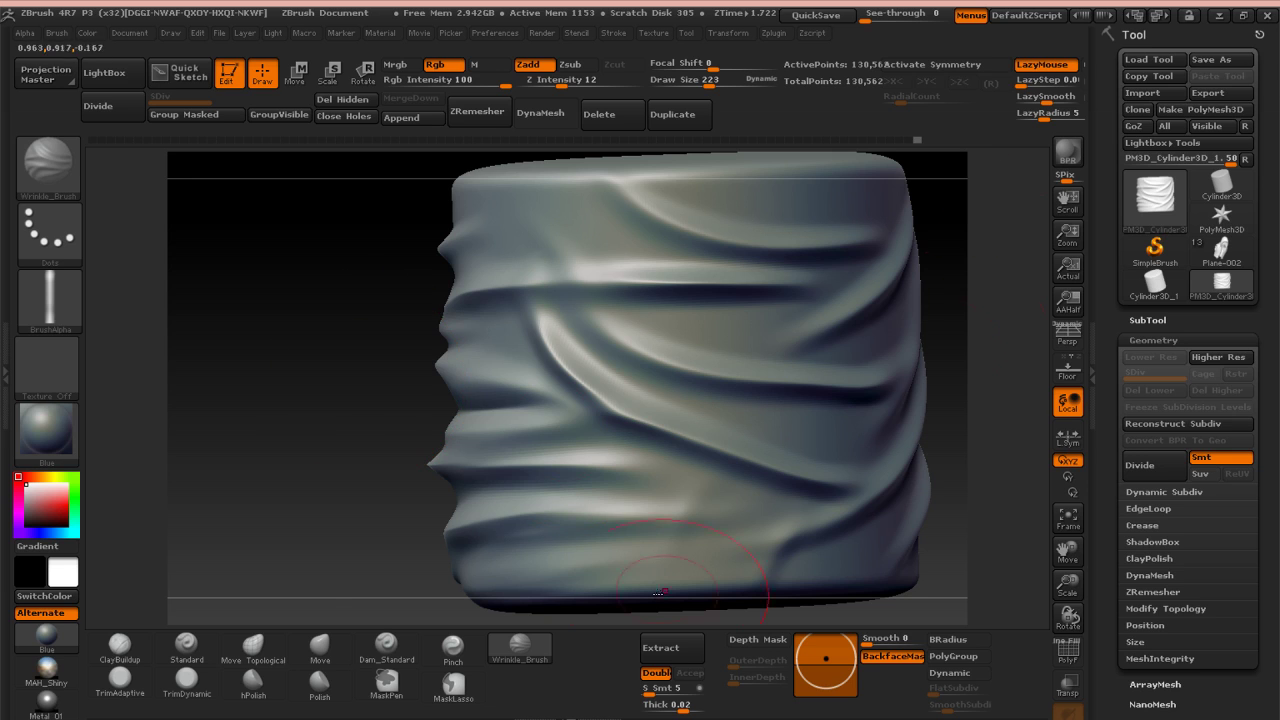